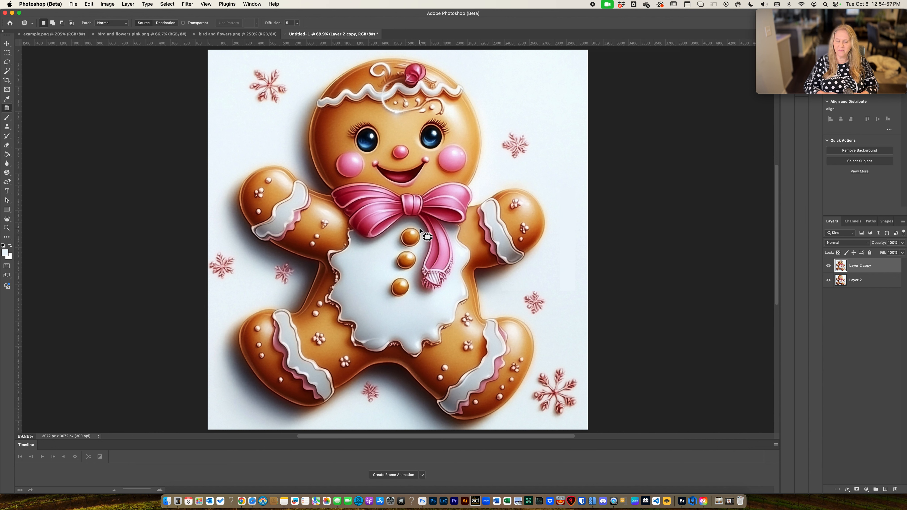
# Start Puppet Warp on Layer 2 copy and place pins around the gingerbread's arm on the image's right side, from shoulder to underarm
pyautogui.click(88, 4)
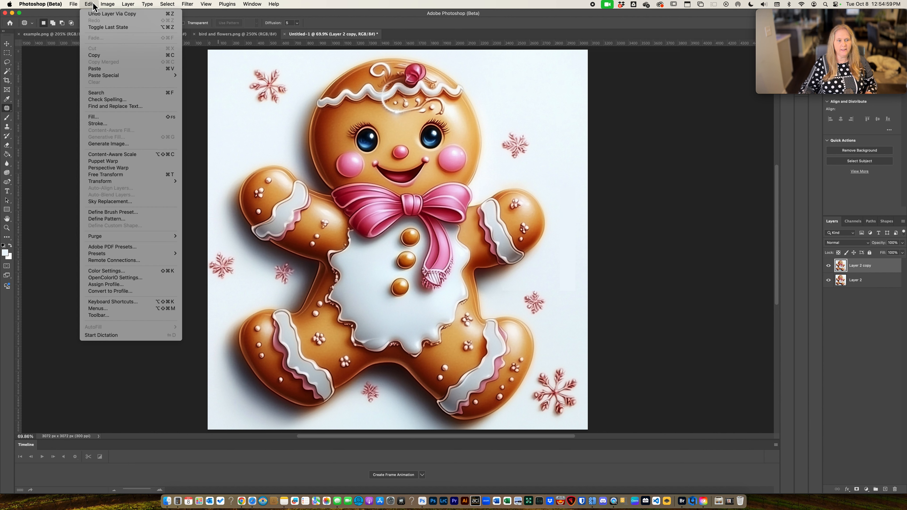
pyautogui.click(95, 161)
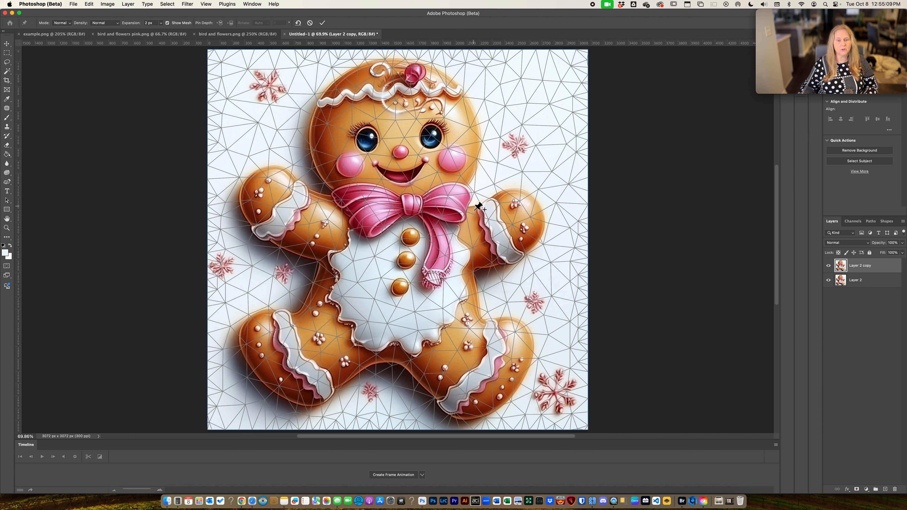
pyautogui.click(473, 207)
pyautogui.click(511, 189)
pyautogui.click(528, 192)
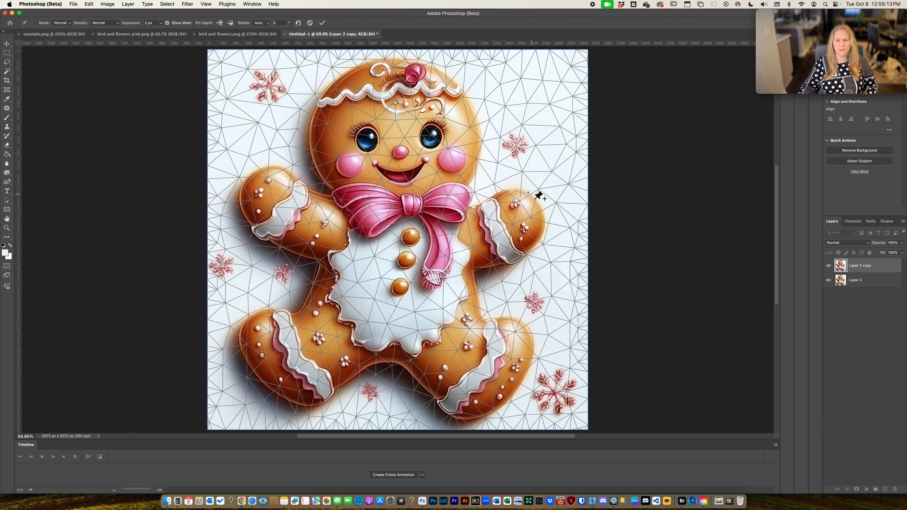
pyautogui.click(541, 209)
pyautogui.click(541, 235)
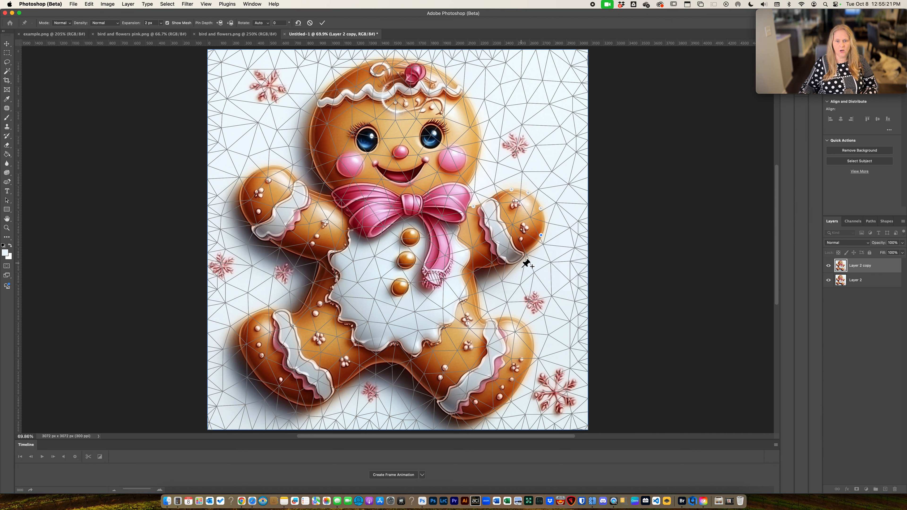
pyautogui.click(516, 262)
pyautogui.click(479, 267)
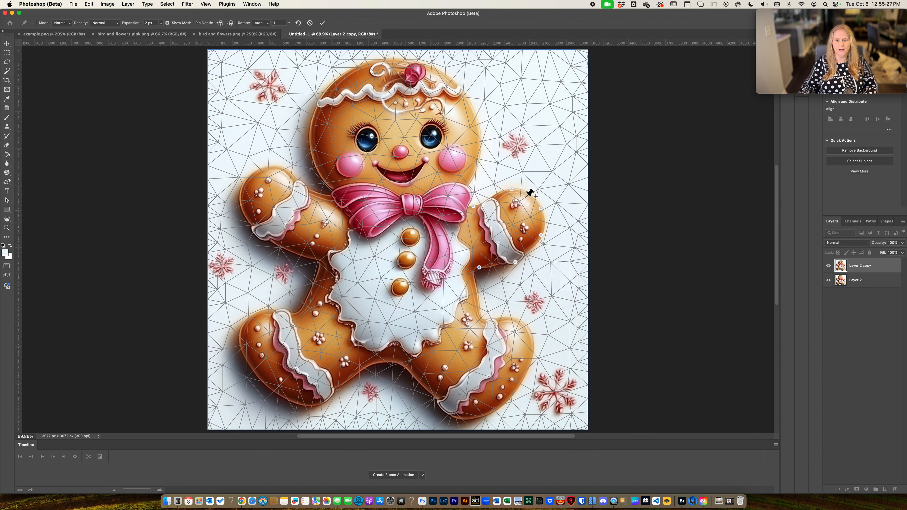
# Raise the pin atop the hand to about X 2504 px, Y 1020 px, add and adjust pins inside the arm, and apply the warp
pyautogui.moveTo(512, 189)
pyautogui.mouseDown()
pyautogui.moveTo(512, 177)
pyautogui.moveTo(550, 201)
pyautogui.moveTo(538, 182)
pyautogui.moveTo(517, 175)
pyautogui.mouseUp()
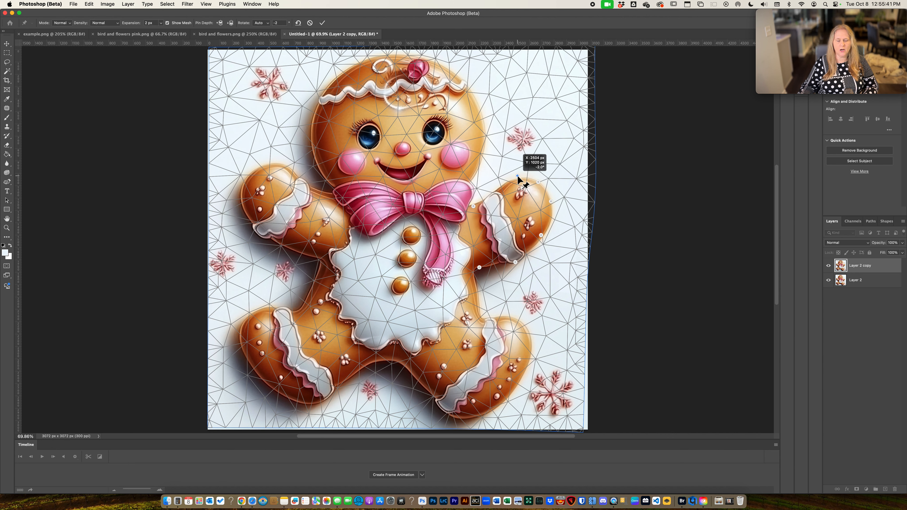
pyautogui.click(486, 234)
pyautogui.moveTo(484, 238); pyautogui.dragTo(489, 236)
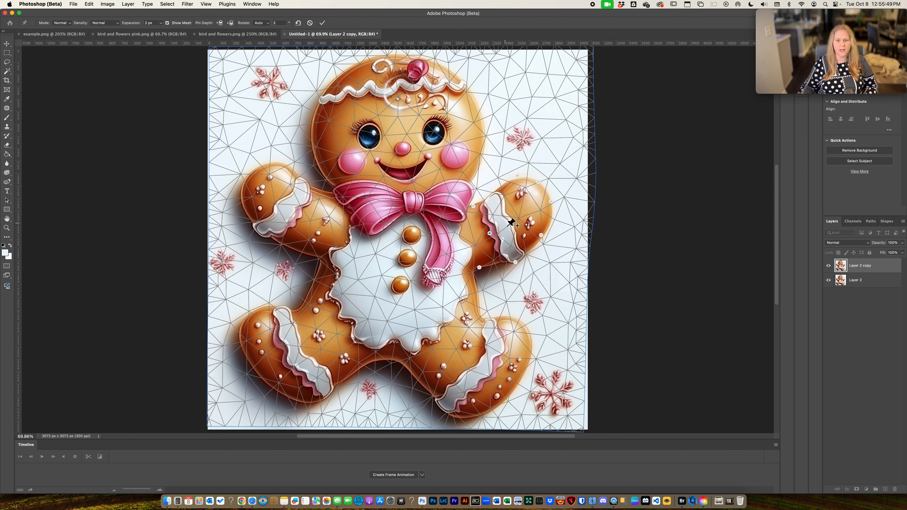
pyautogui.click(520, 215)
pyautogui.moveTo(520, 216); pyautogui.dragTo(521, 215)
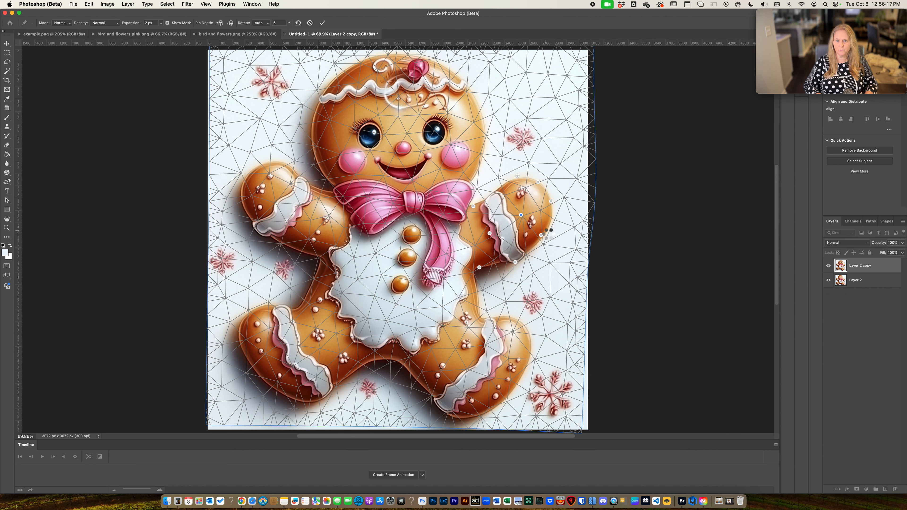
pyautogui.press('Return')
# Compare the warped Layer 2 copy with the original and leave it hidden, and duplicate Layer 2
pyautogui.click(828, 266)
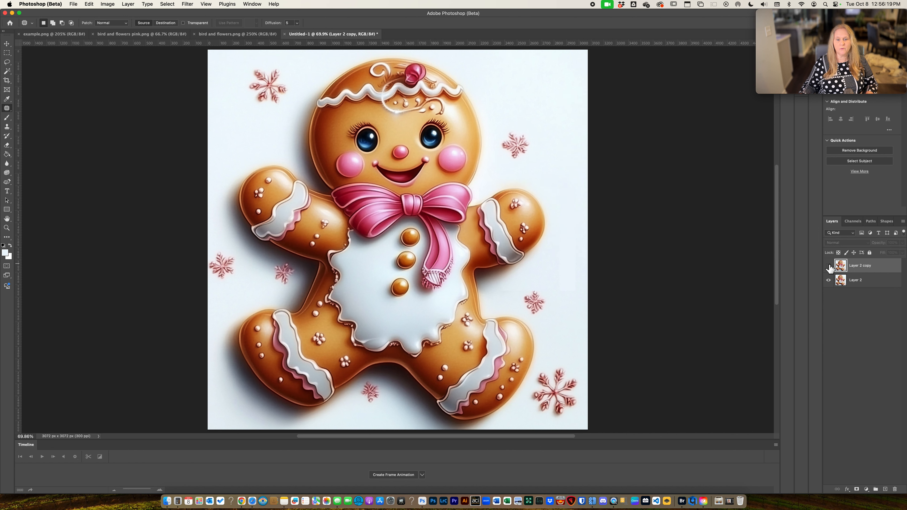
pyautogui.click(828, 266)
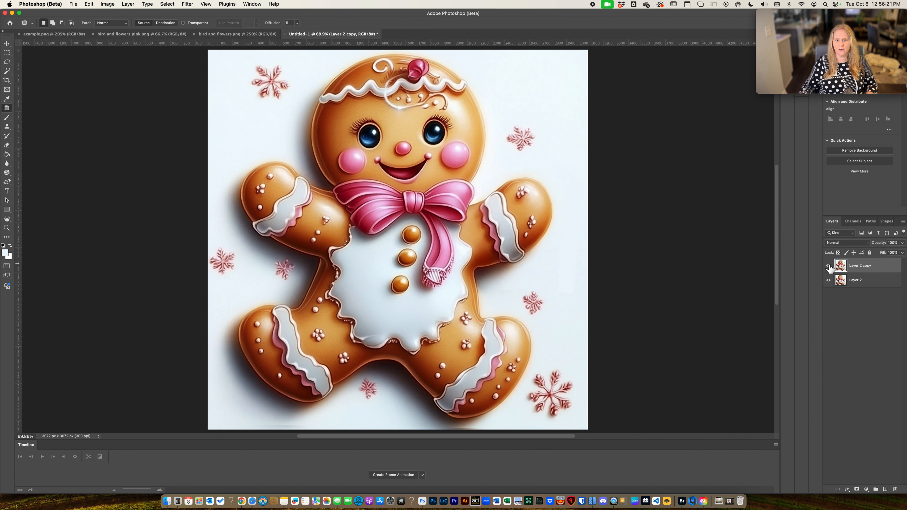
pyautogui.click(829, 266)
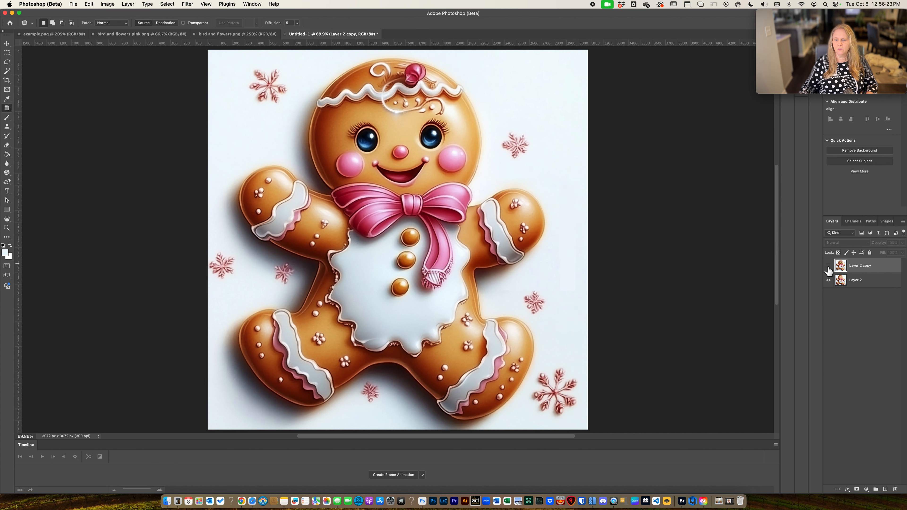
pyautogui.click(846, 285)
pyautogui.press('super+j')
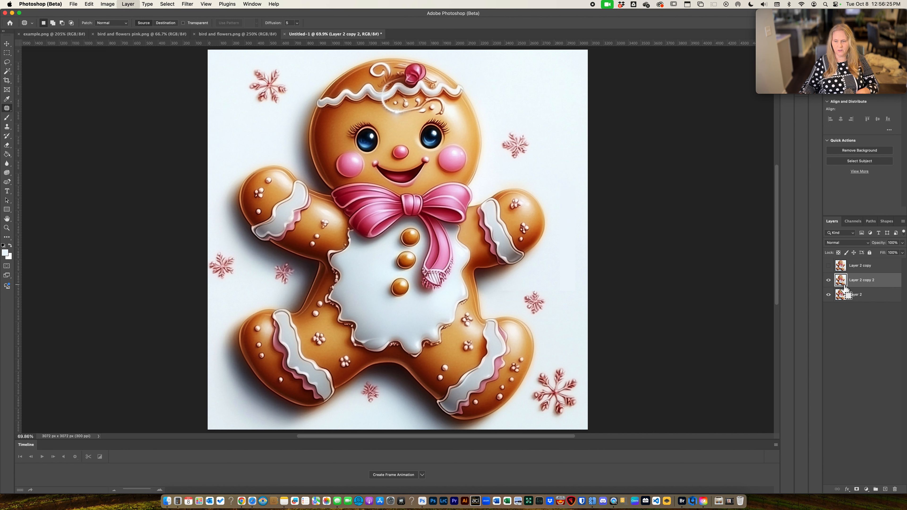
# Rename the bottom layer as Original
pyautogui.doubleClick(858, 295)
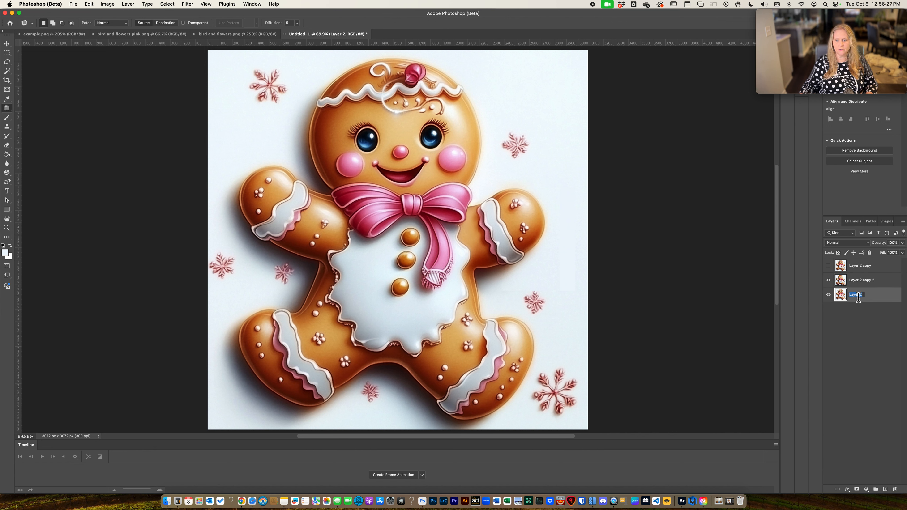
pyautogui.write('o')
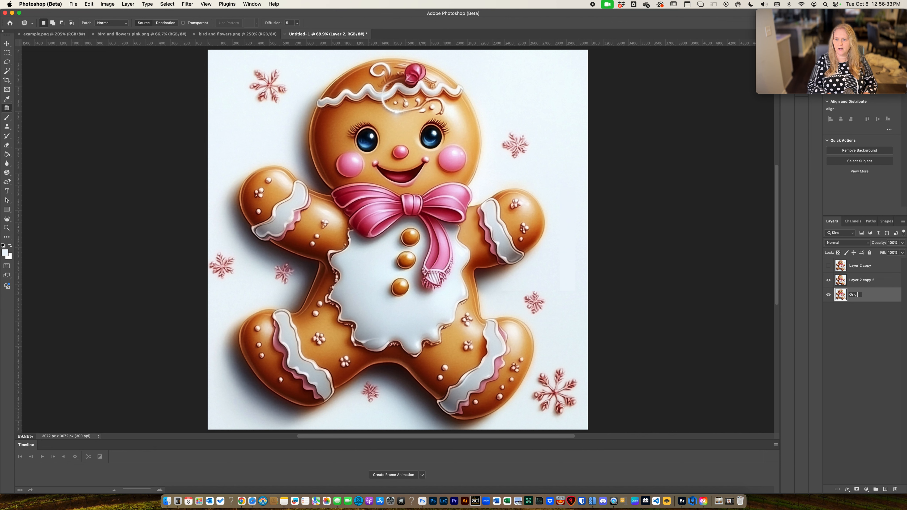
pyautogui.press('Return')
# Move Layer 2 copy below Layer 2 copy 2 and rename it as PW1
pyautogui.moveTo(863, 298)
pyautogui.mouseDown()
pyautogui.moveTo(856, 271)
pyautogui.moveTo(856, 289)
pyautogui.mouseUp()
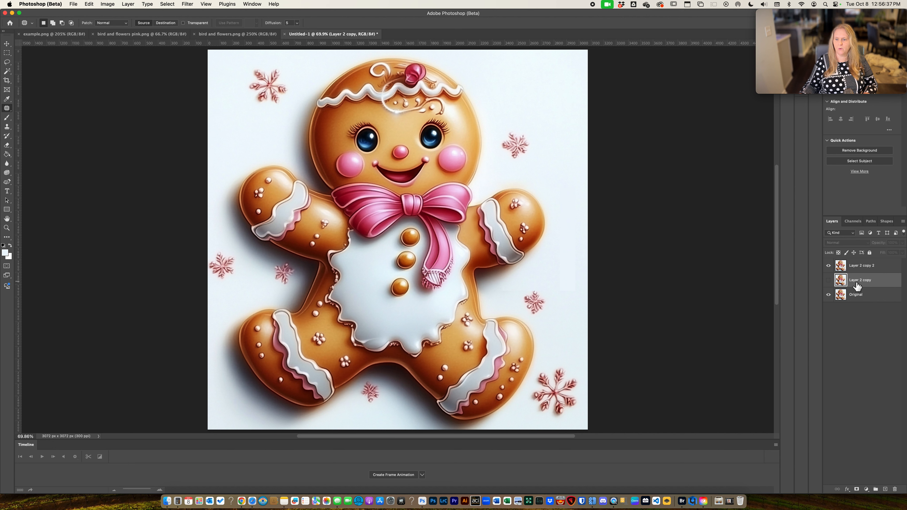
pyautogui.write('PW1')
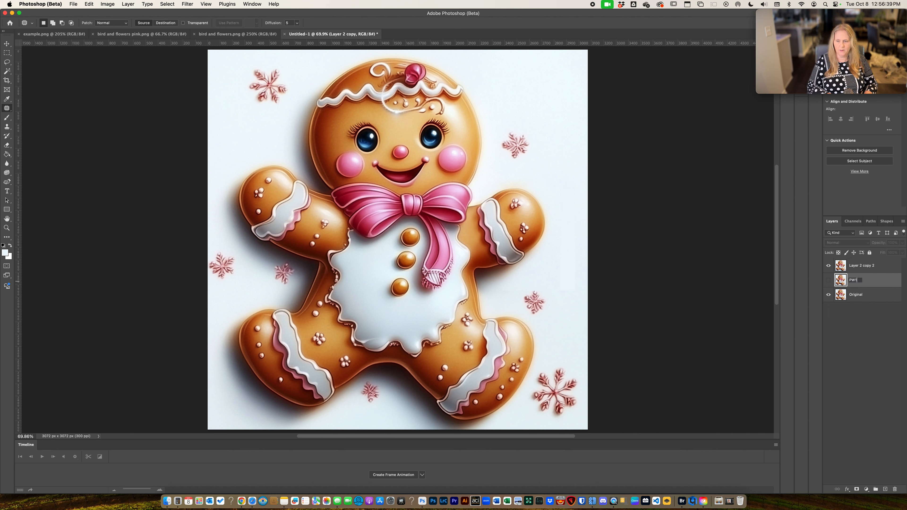
pyautogui.press('Return')
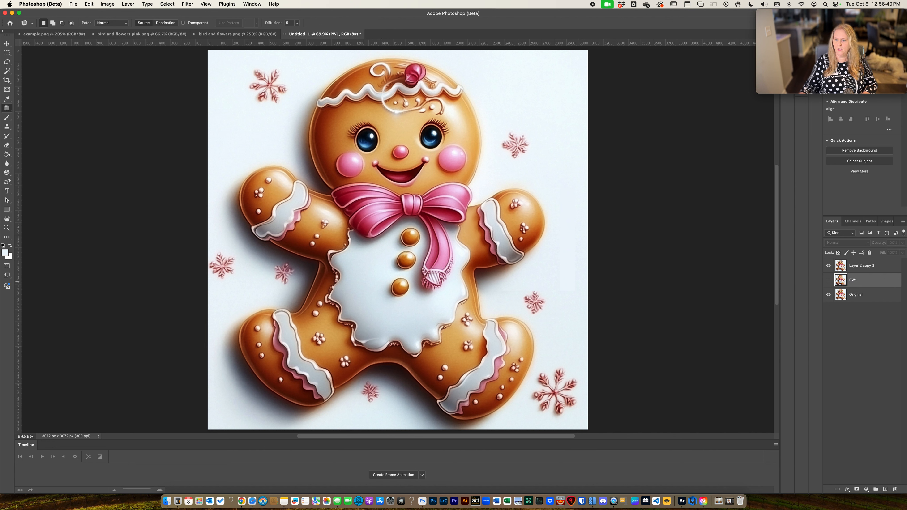
# Start Puppet Warp on Layer 2 copy 2 and pin the outline of the gingerbread's arm on the image's right side
pyautogui.click(843, 266)
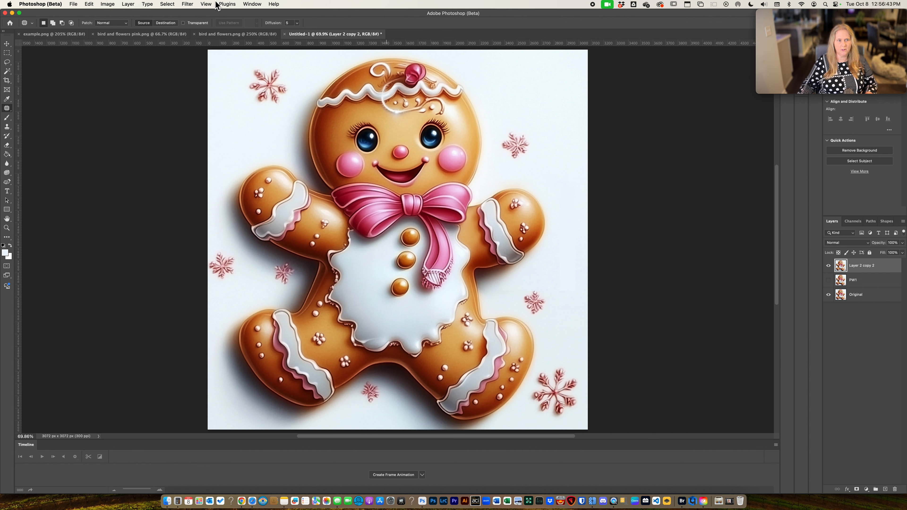
pyautogui.click(88, 4)
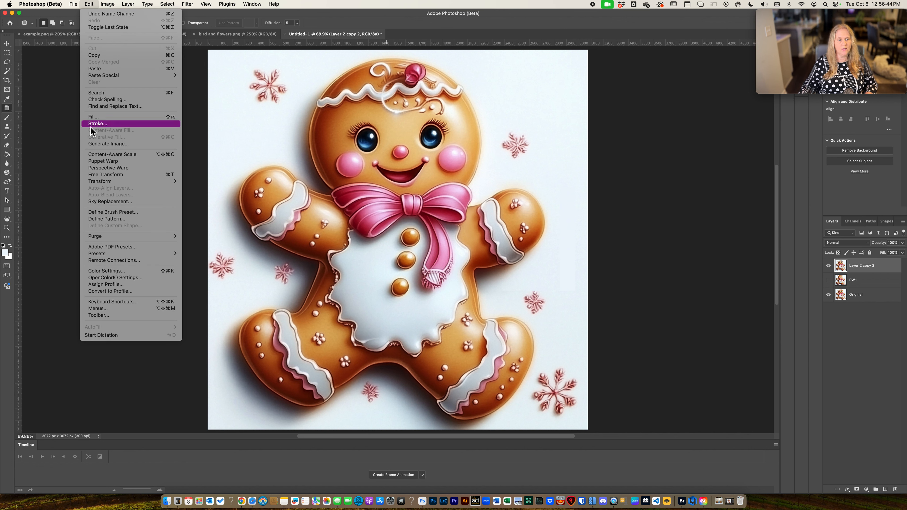
pyautogui.click(102, 168)
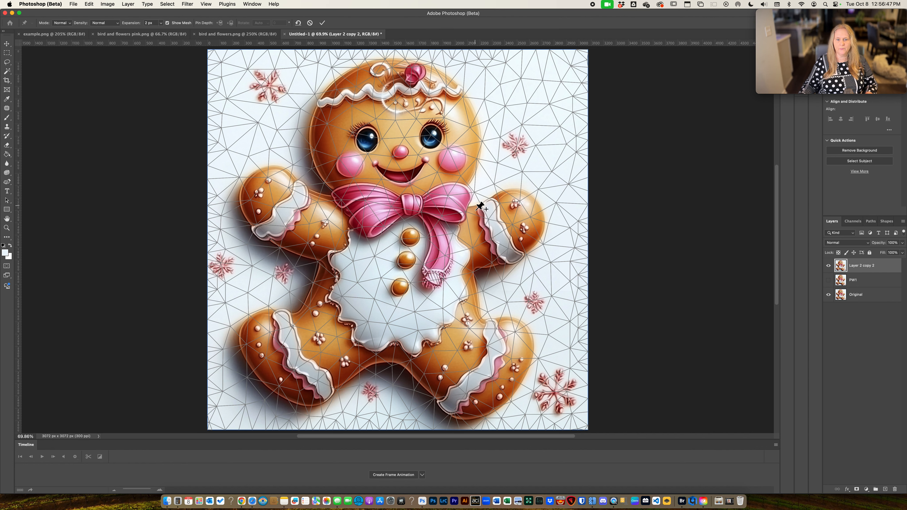
pyautogui.click(468, 206)
pyautogui.click(513, 188)
pyautogui.click(529, 193)
pyautogui.click(543, 215)
pyautogui.click(539, 237)
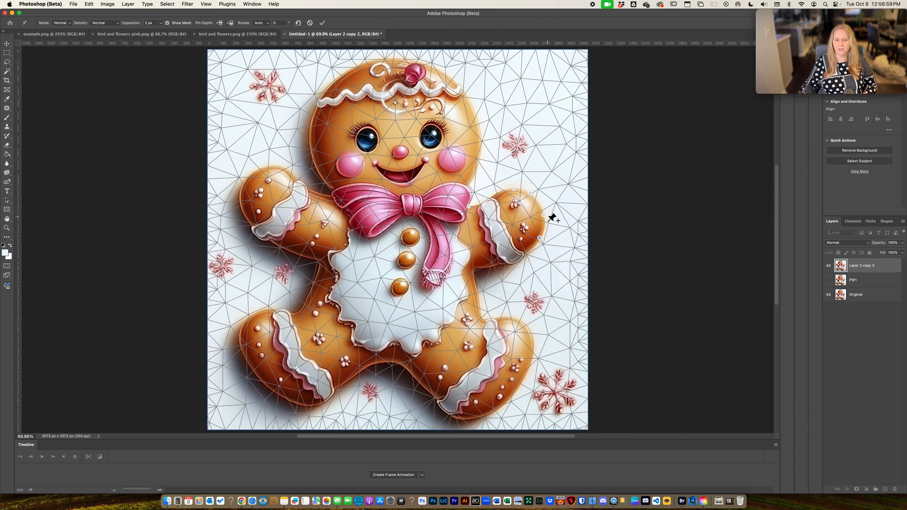
pyautogui.click(476, 268)
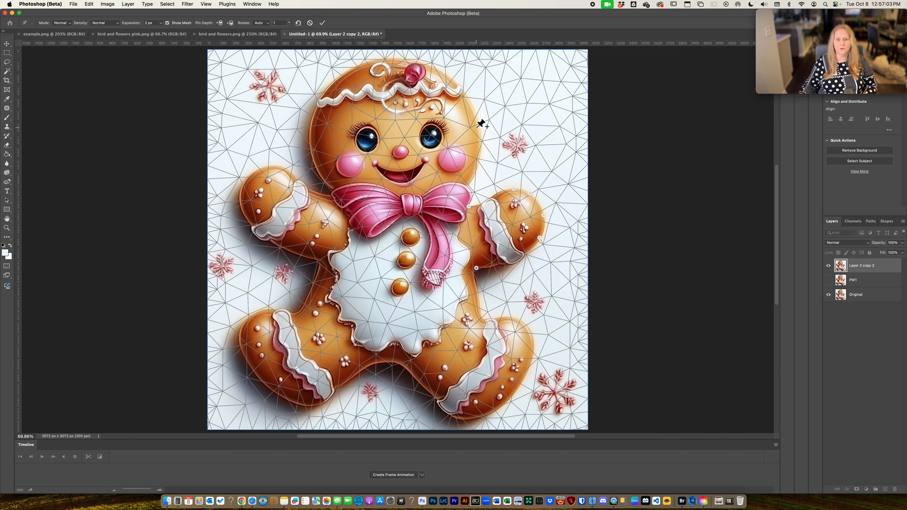
# Try raising the hand with a pin on the edge of the head and again with that pin deleted, undoing each pull
pyautogui.click(475, 116)
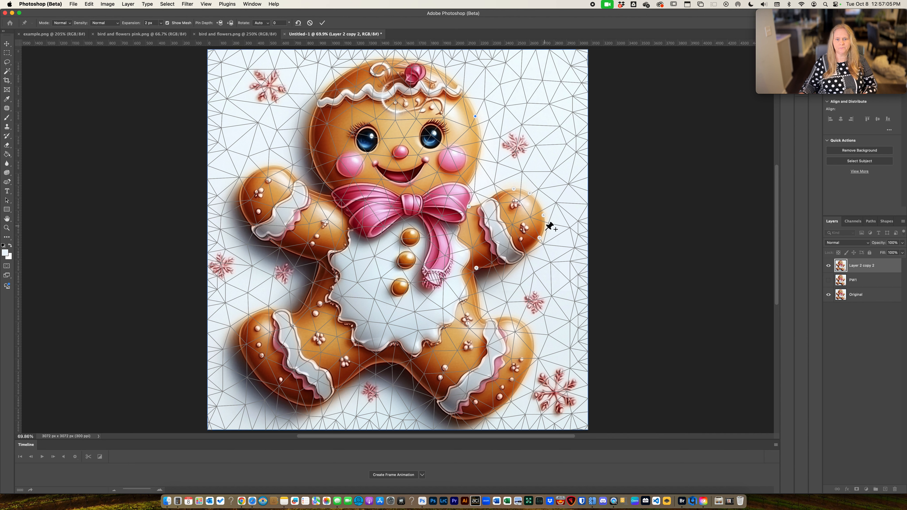
pyautogui.moveTo(514, 189); pyautogui.dragTo(525, 178)
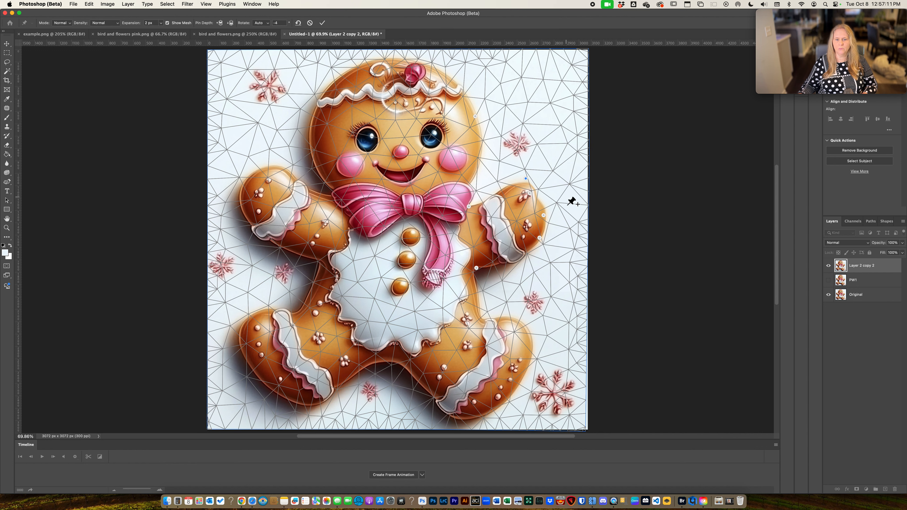
pyautogui.press('super+z')
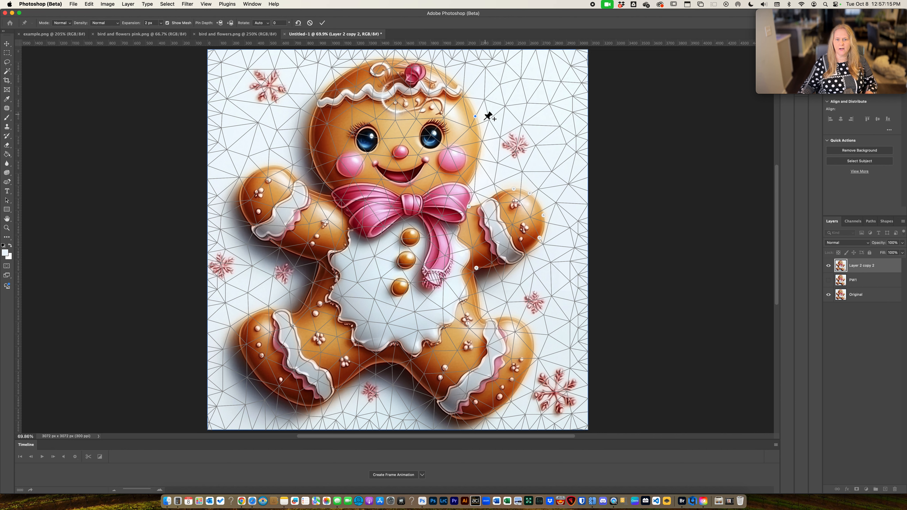
pyautogui.rightClick(476, 117)
pyautogui.click(488, 120)
pyautogui.moveTo(514, 189); pyautogui.dragTo(527, 175)
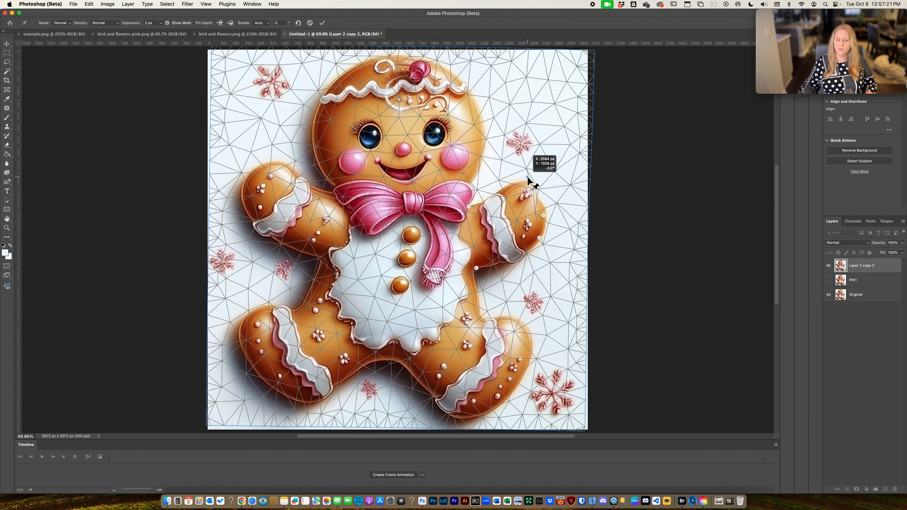
pyautogui.press('super+z')
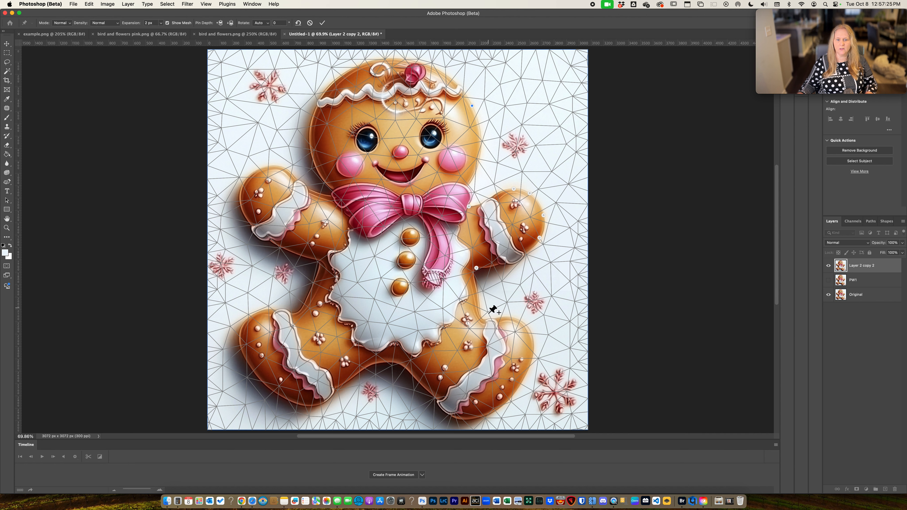
# Add anchor pins around the leg below the arm, between the legs, near the bow and along the adjacent side of the head
pyautogui.click(484, 319)
pyautogui.click(531, 332)
pyautogui.click(516, 389)
pyautogui.moveTo(515, 190)
pyautogui.mouseDown()
pyautogui.moveTo(520, 177)
pyautogui.moveTo(517, 185)
pyautogui.mouseUp()
pyautogui.press('super+z')
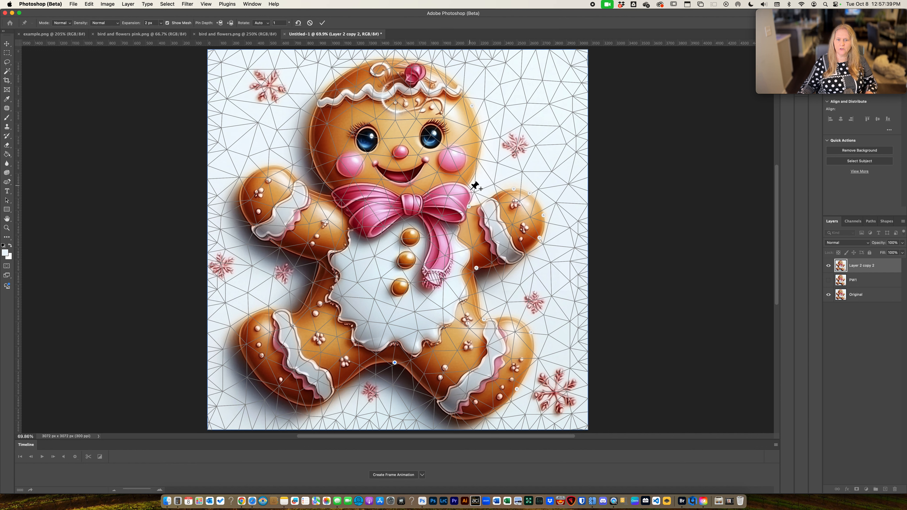
pyautogui.click(467, 187)
pyautogui.click(481, 147)
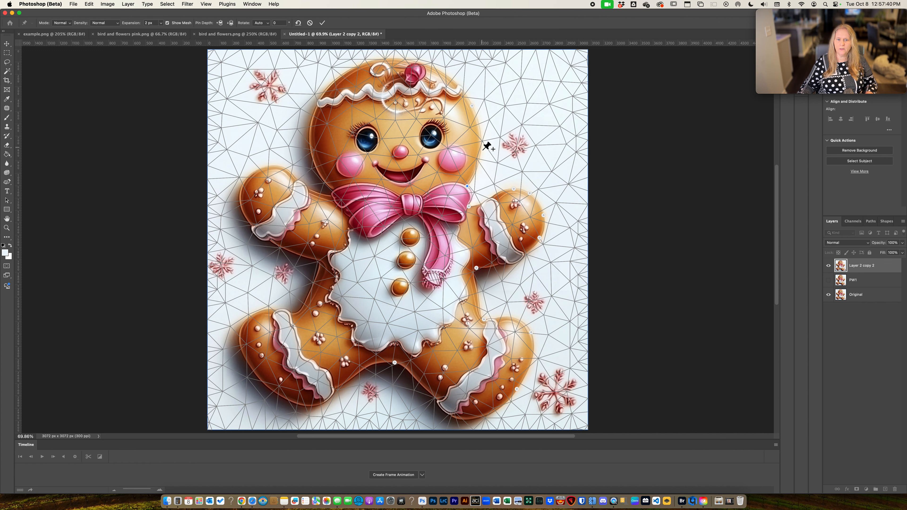
pyautogui.click(479, 126)
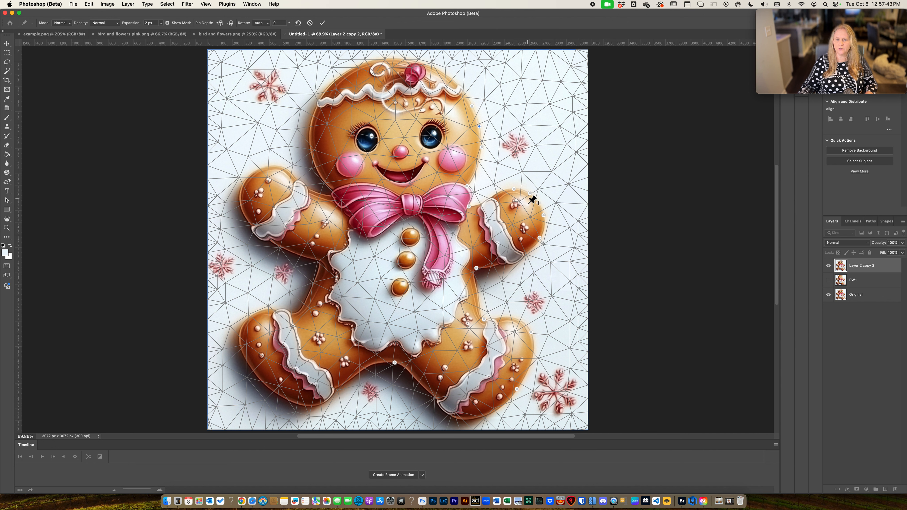
# Pull the pin on the hand's outer edge outward and slightly upward, and apply the warp
pyautogui.click(521, 192)
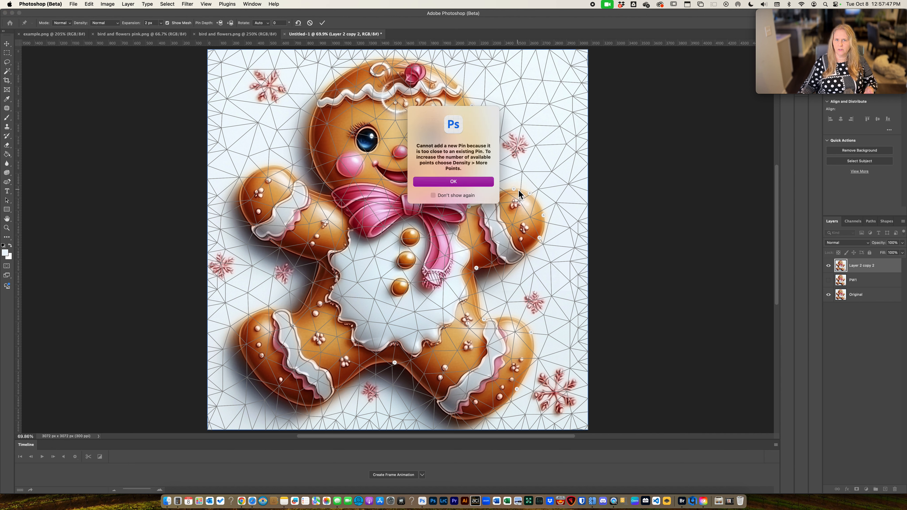
pyautogui.click(478, 181)
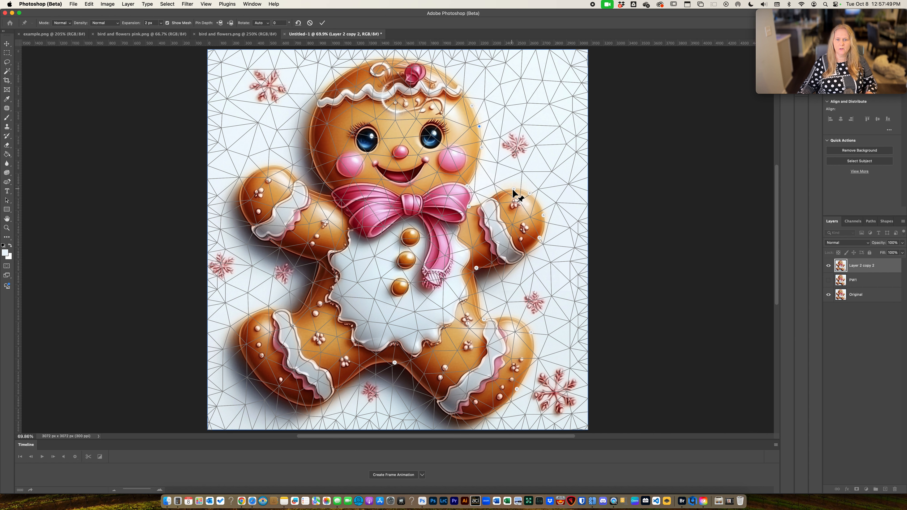
pyautogui.moveTo(514, 190); pyautogui.dragTo(551, 213)
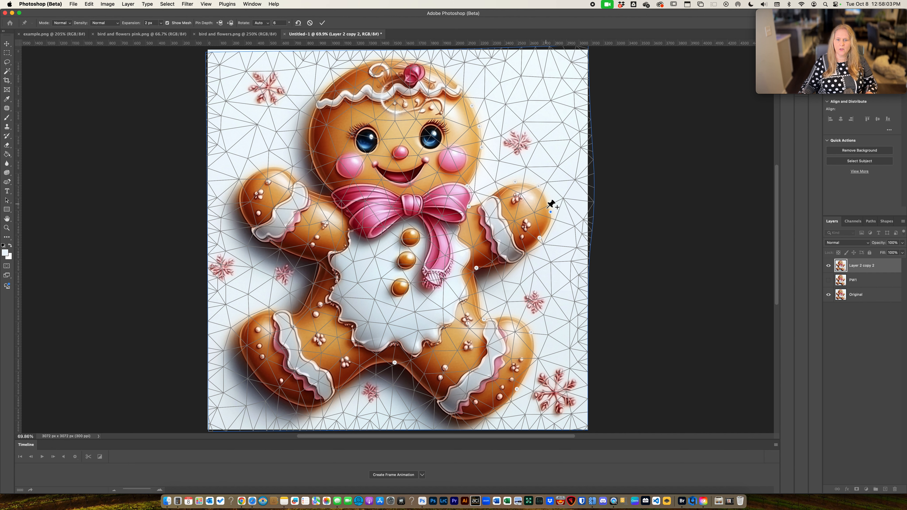
pyautogui.moveTo(550, 212)
pyautogui.mouseDown()
pyautogui.moveTo(558, 212)
pyautogui.moveTo(550, 201)
pyautogui.mouseUp()
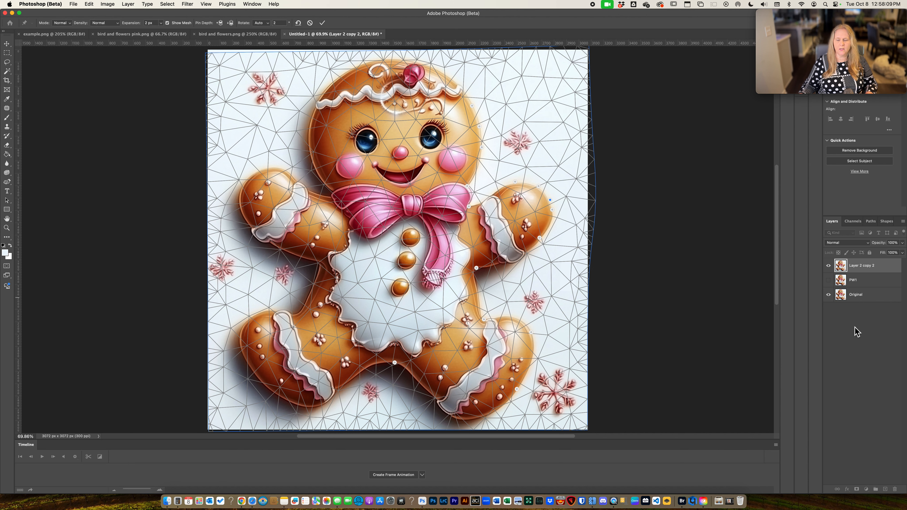
pyautogui.press('Return')
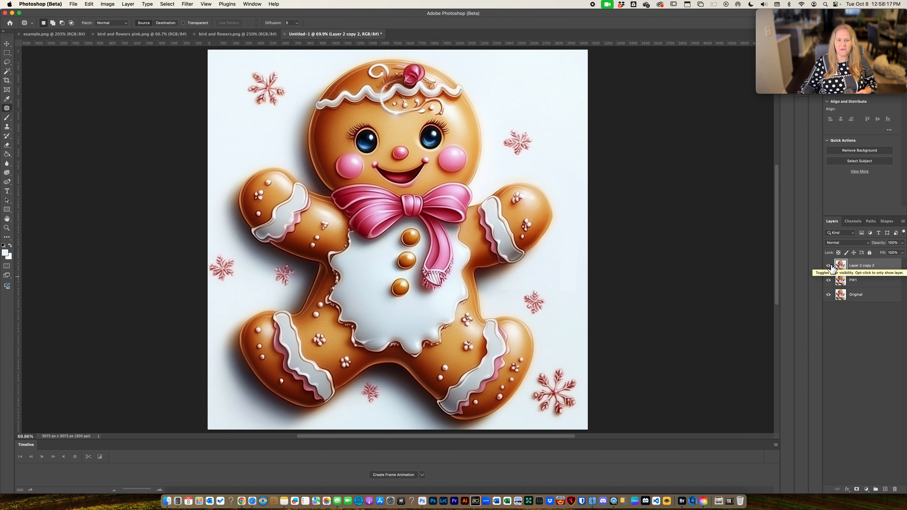
# Toggle Layer 2 copy 2 on and off to compare its warp with the PW1 layer
pyautogui.click(828, 265)
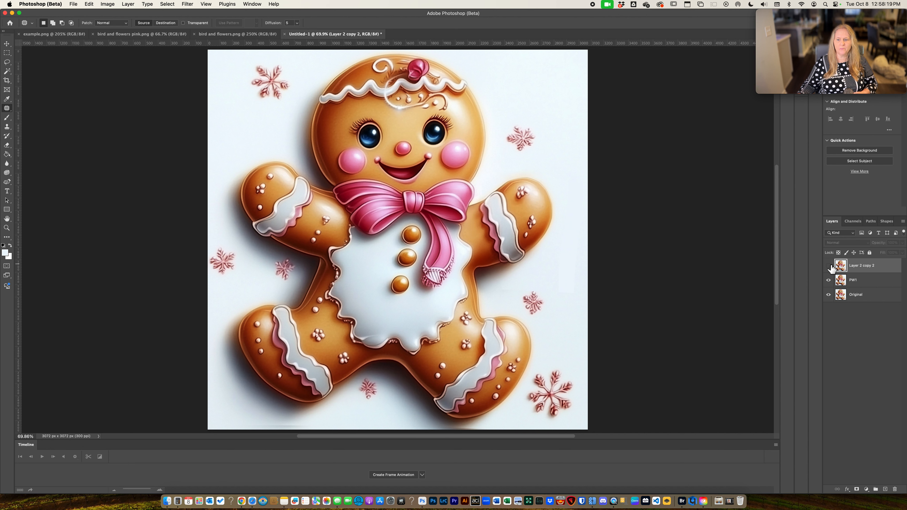
pyautogui.click(828, 265)
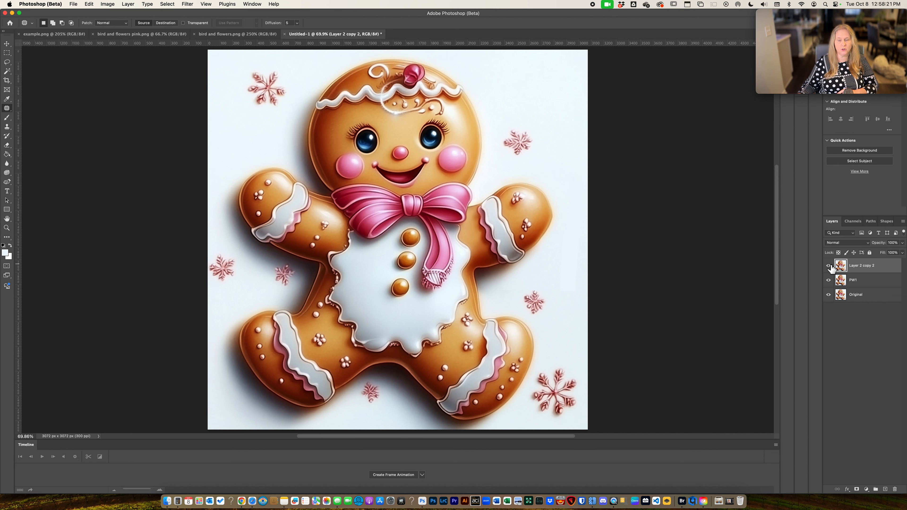
pyautogui.click(828, 265)
pyautogui.click(828, 265)
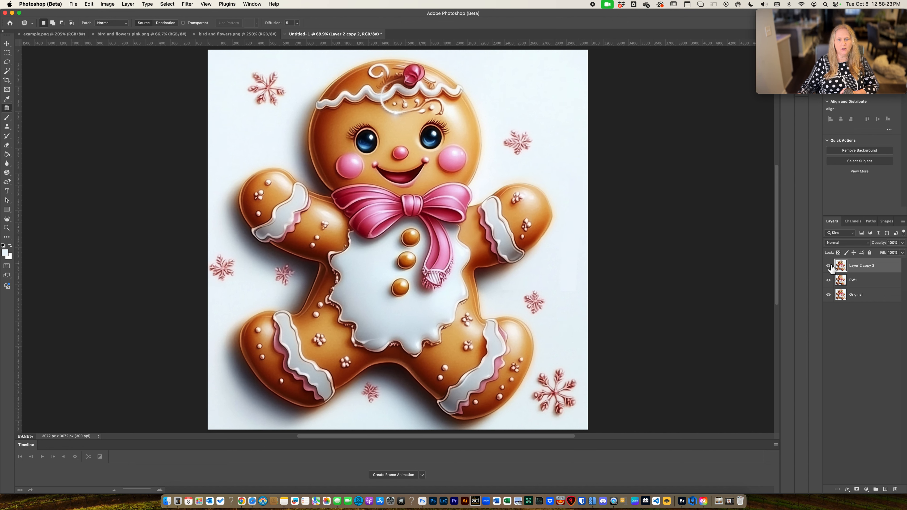
pyautogui.click(829, 265)
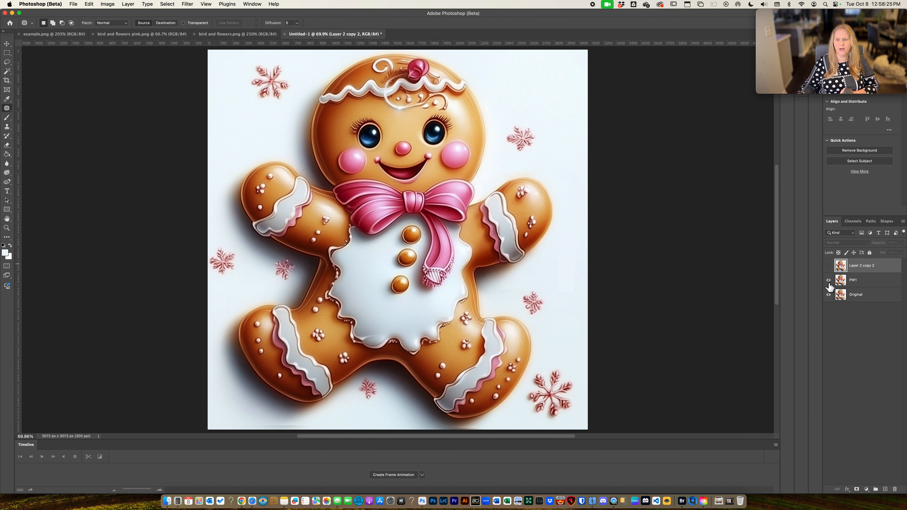
# With PW1 hidden, toggle Layer 2 copy 2 to compare it with the Original layer, and show PW1 again
pyautogui.click(829, 280)
pyautogui.click(828, 266)
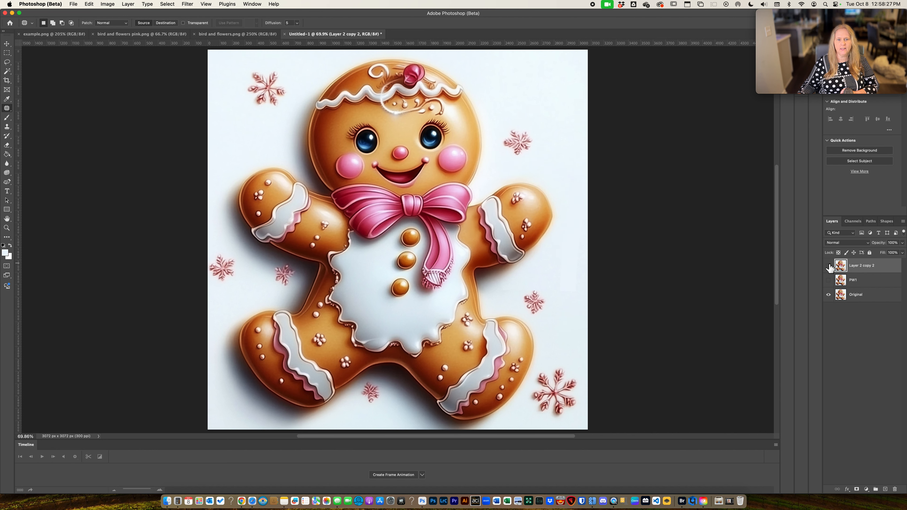
pyautogui.click(829, 266)
pyautogui.click(829, 266)
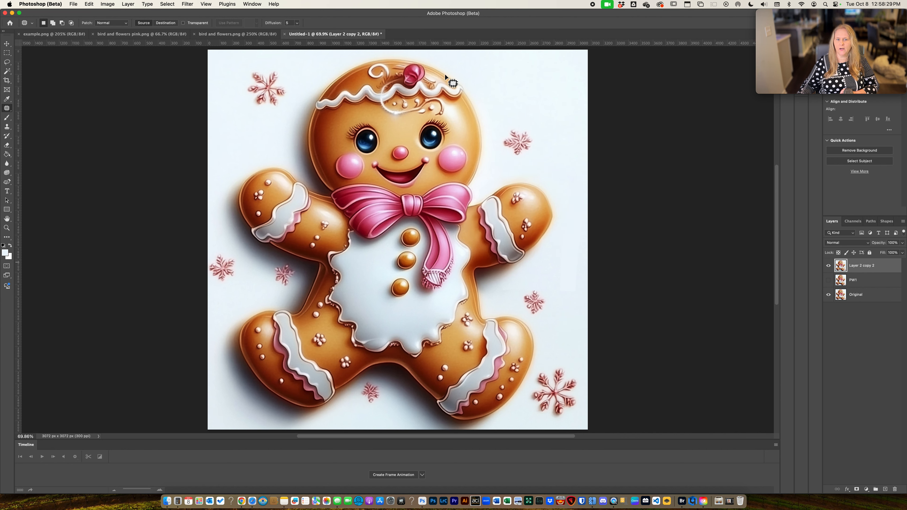
pyautogui.click(829, 280)
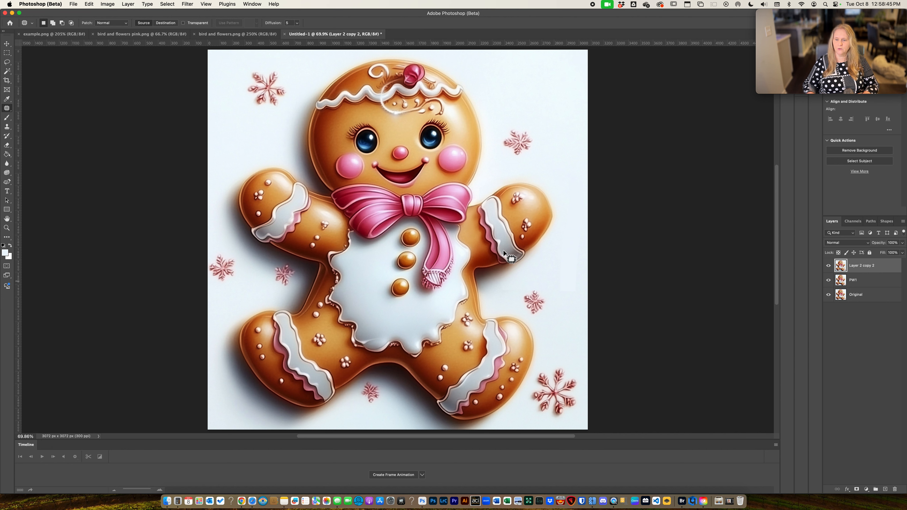
# Hide both warped layers, duplicate Original at the top of the layer stack, and place Original at the bottom
pyautogui.click(829, 265)
pyautogui.click(828, 279)
pyautogui.click(854, 296)
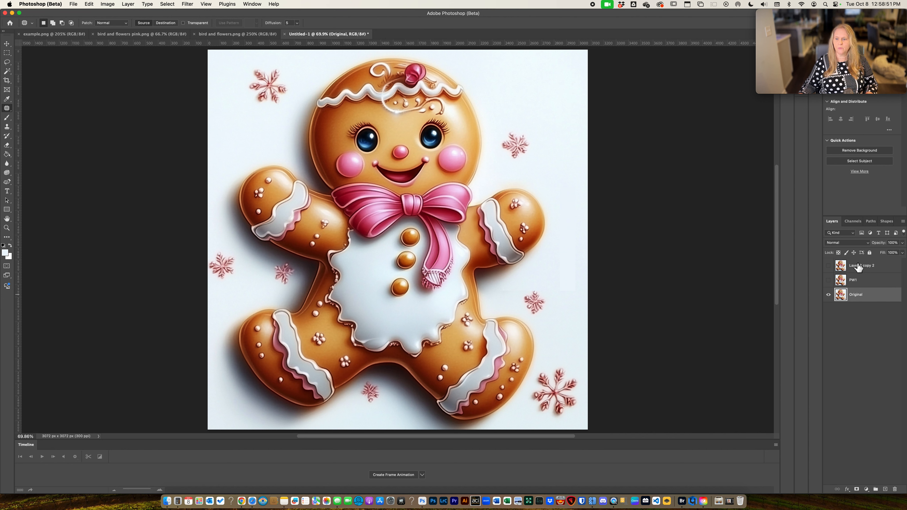
pyautogui.moveTo(852, 284); pyautogui.dragTo(846, 299)
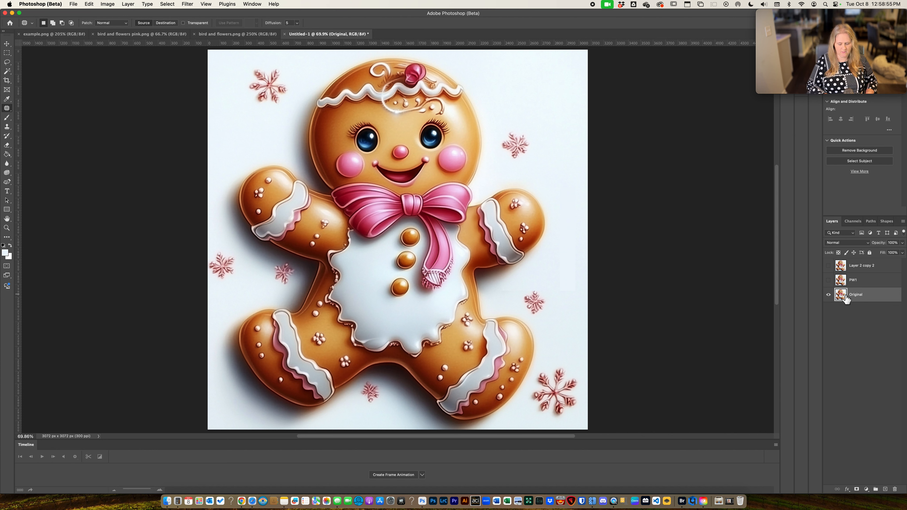
pyautogui.moveTo(846, 296); pyautogui.dragTo(843, 262)
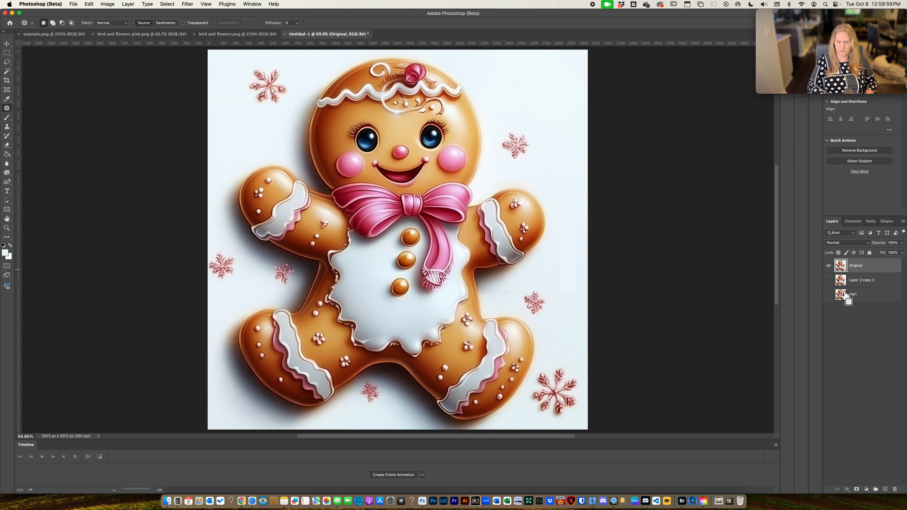
pyautogui.moveTo(845, 268); pyautogui.dragTo(887, 489)
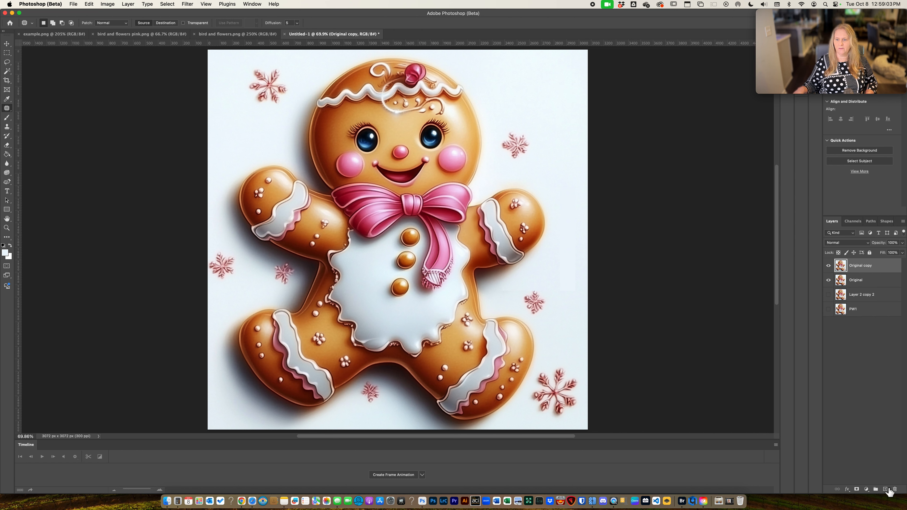
pyautogui.moveTo(851, 283); pyautogui.dragTo(849, 316)
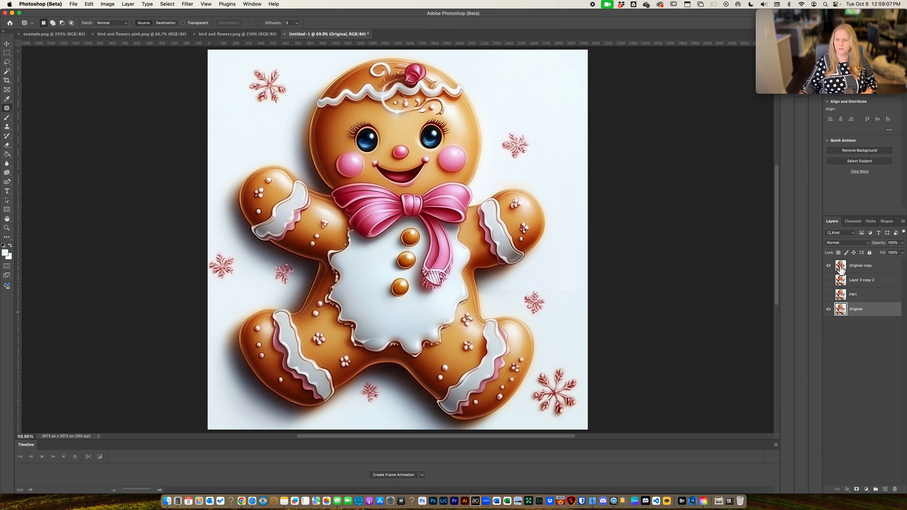
# Rename Layer 2 copy 2 as PW2 and hide the Original layer
pyautogui.doubleClick(864, 280)
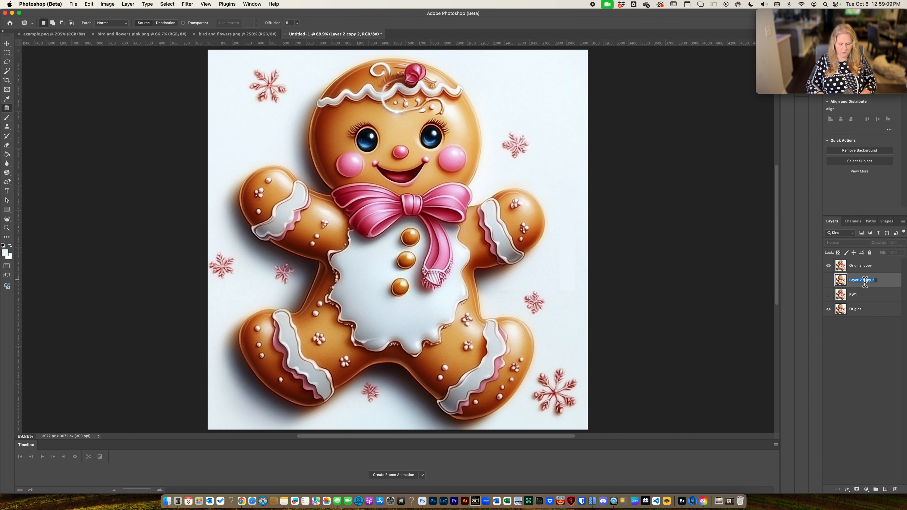
pyautogui.write('PW2')
pyautogui.press('Return')
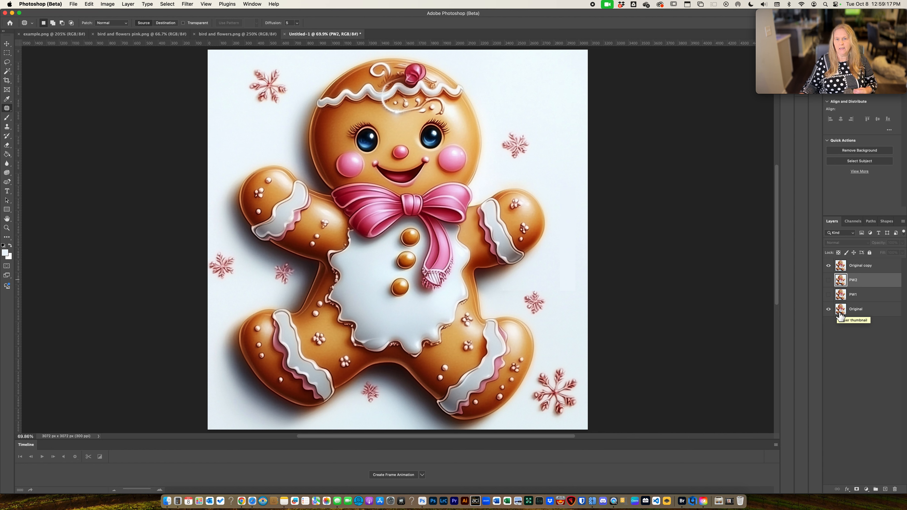
pyautogui.click(828, 309)
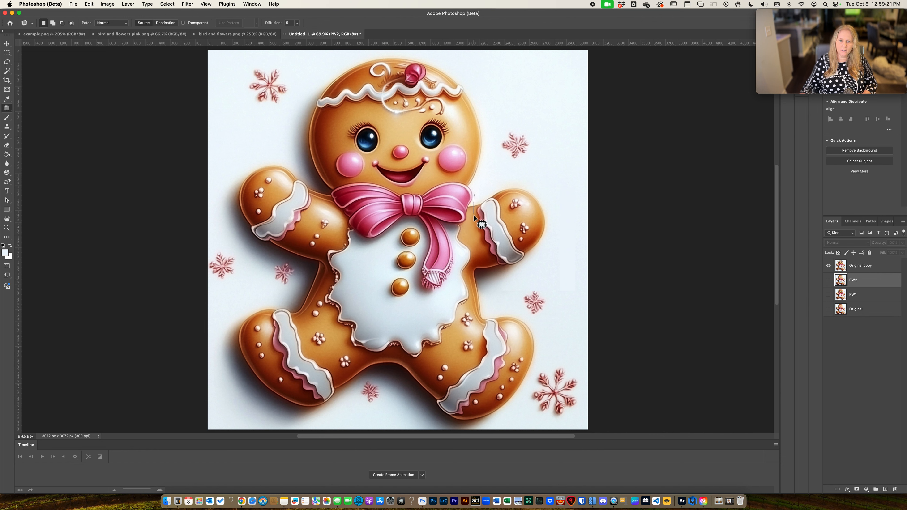
# Draw a freehand selection around the hand on the image's right side and cut it out of the Original copy layer
pyautogui.moveTo(480, 257)
pyautogui.mouseDown()
pyautogui.moveTo(513, 274)
pyautogui.moveTo(551, 251)
pyautogui.moveTo(560, 227)
pyautogui.moveTo(547, 186)
pyautogui.mouseUp()
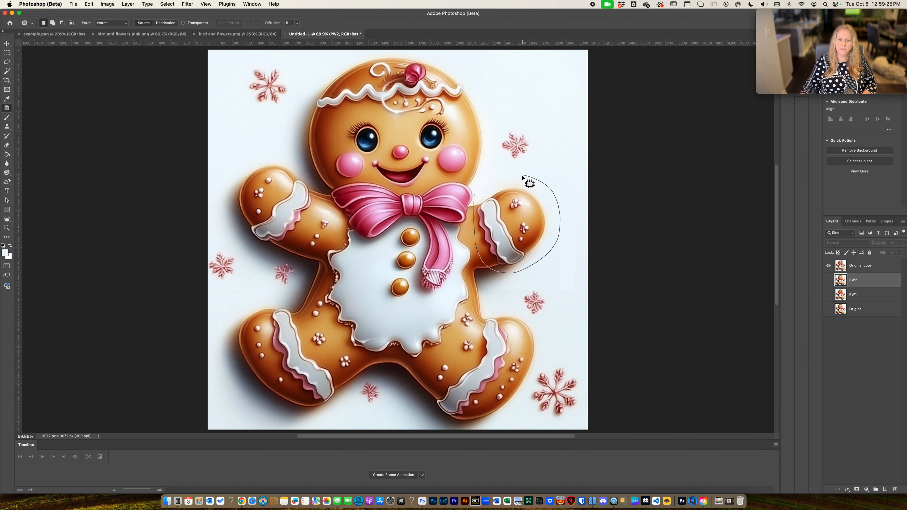
pyautogui.moveTo(486, 183); pyautogui.dragTo(487, 185)
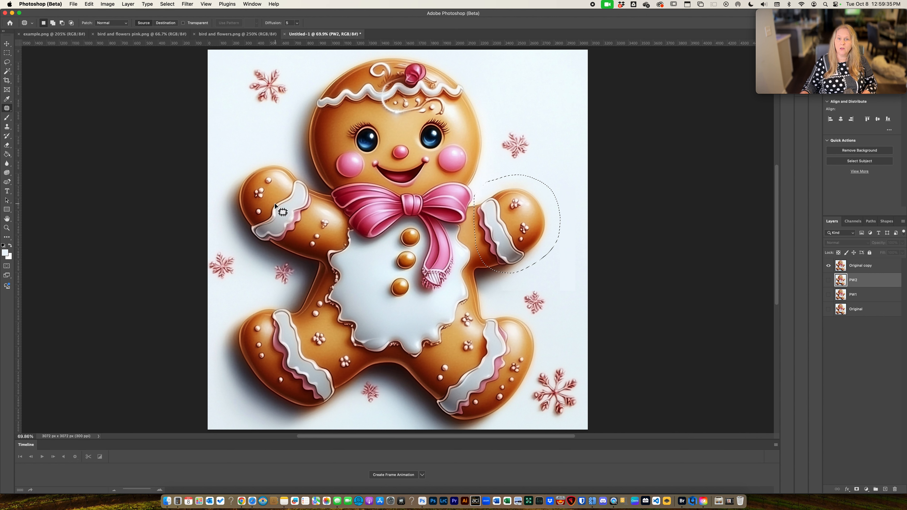
pyautogui.click(874, 267)
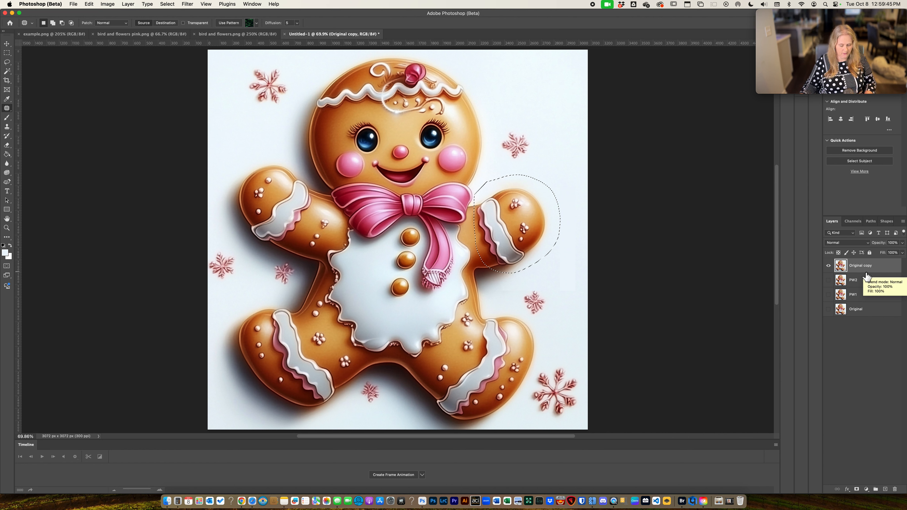
pyautogui.press('Delete')
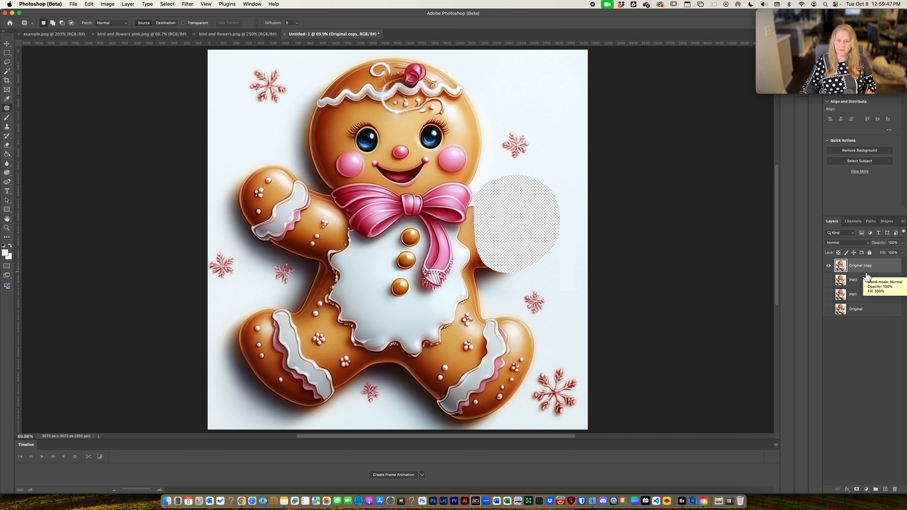
# Paste the cut hand as a new layer, move it outward and slightly above its old place, and merge it into Original copy
pyautogui.press('super+v')
pyautogui.press('v')
pyautogui.moveTo(399, 253); pyautogui.dragTo(542, 226)
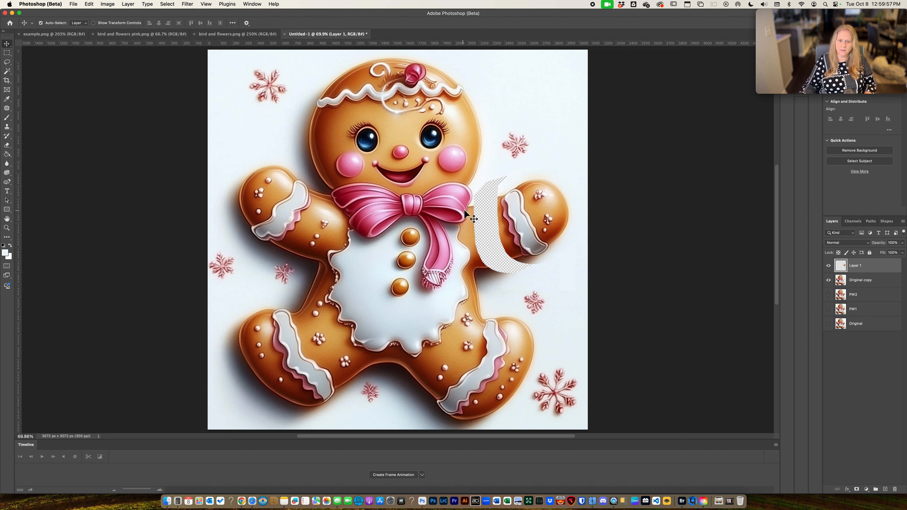
pyautogui.moveTo(539, 221); pyautogui.dragTo(543, 221)
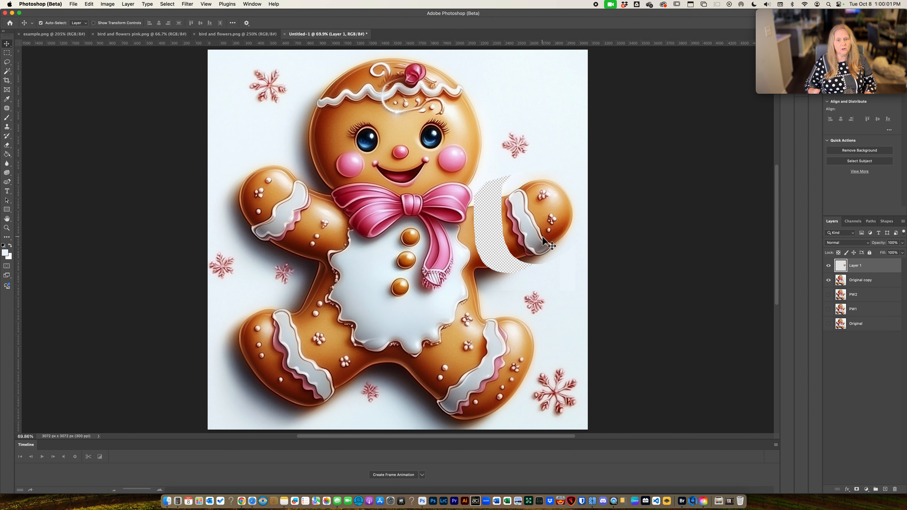
pyautogui.moveTo(542, 237); pyautogui.dragTo(540, 235)
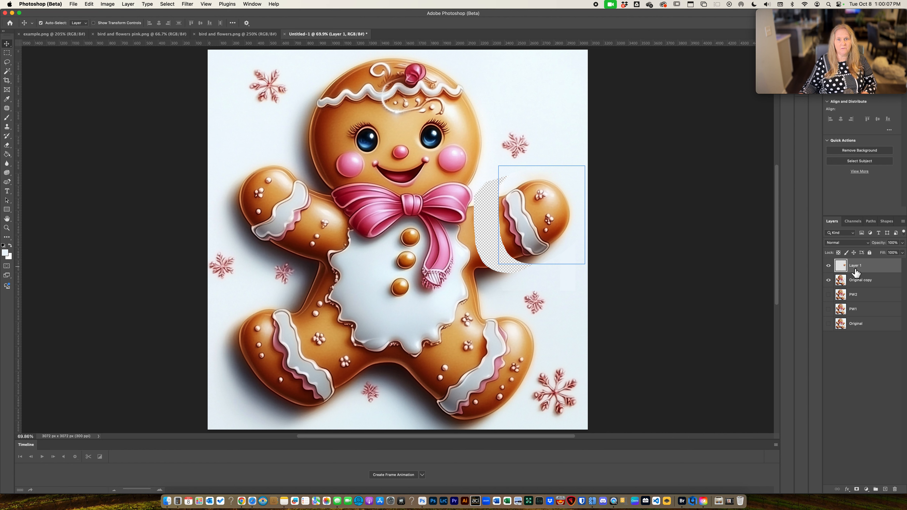
pyautogui.press('super+e')
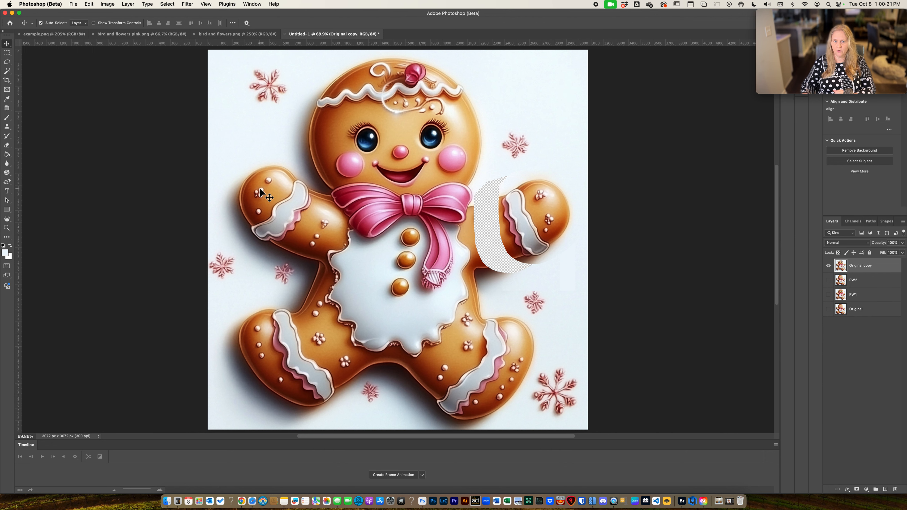
# Select the transparent gap between arm and moved hand with the Magic Wand and fill it using Generative Fill
pyautogui.hscroll(-15, 261, 190)
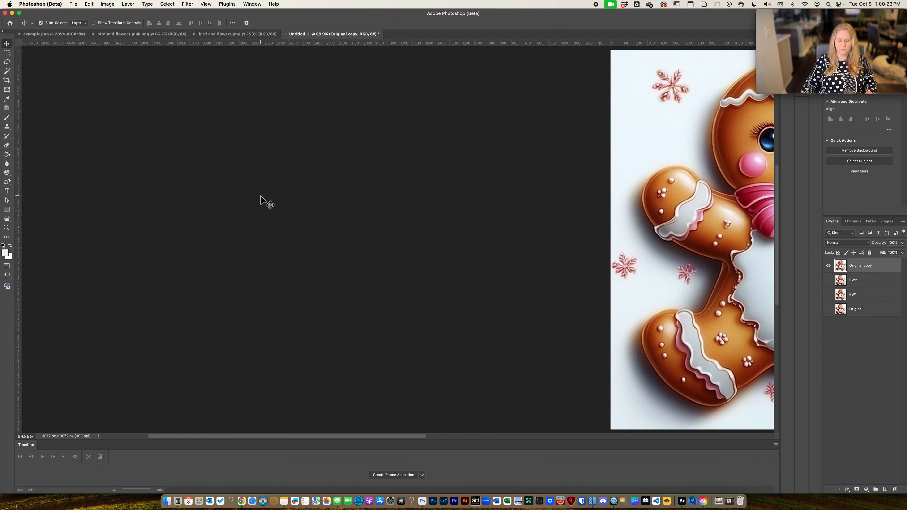
pyautogui.hscroll(15, 264, 202)
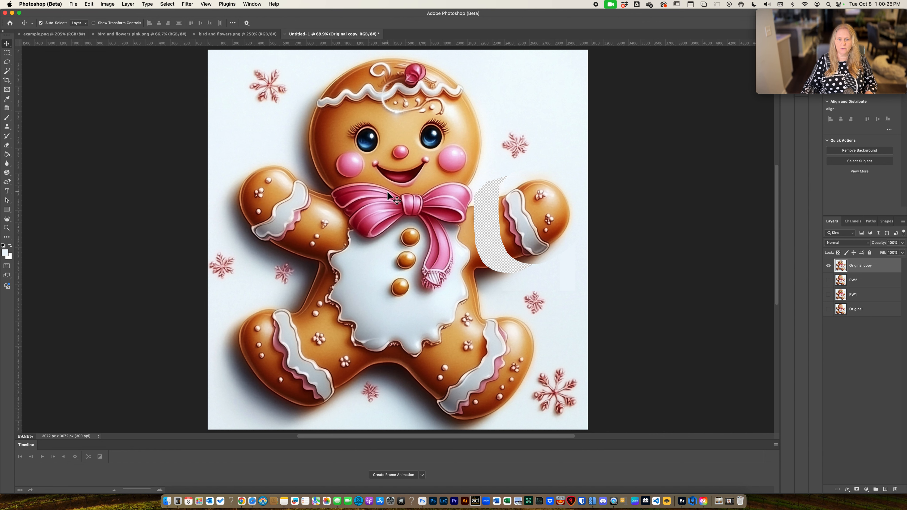
pyautogui.press('w')
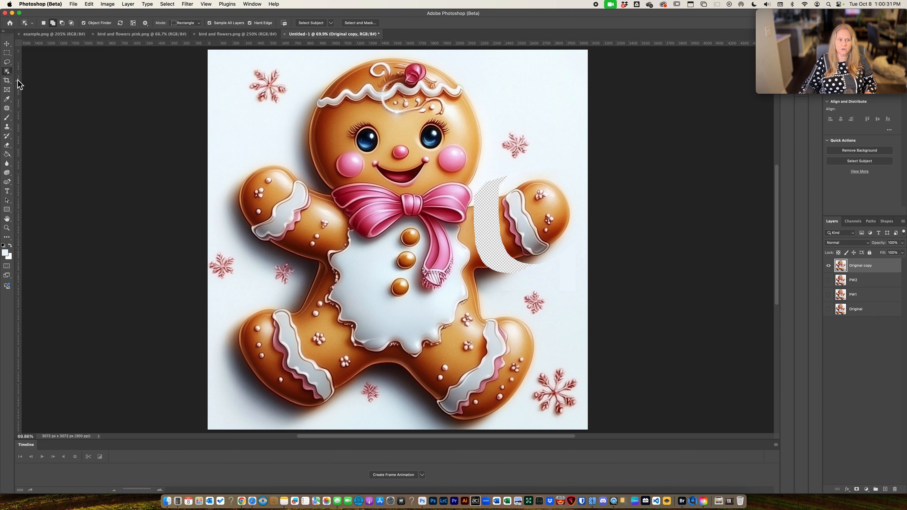
pyautogui.click(8, 72)
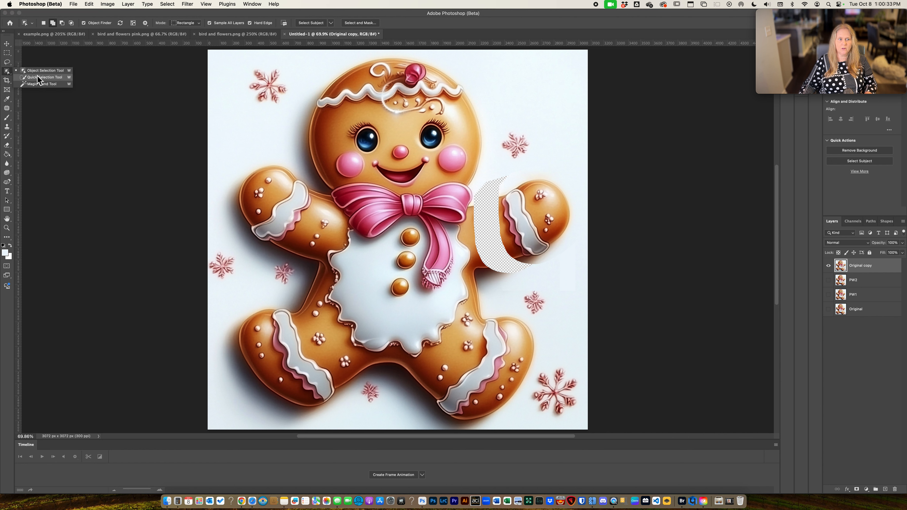
pyautogui.click(41, 83)
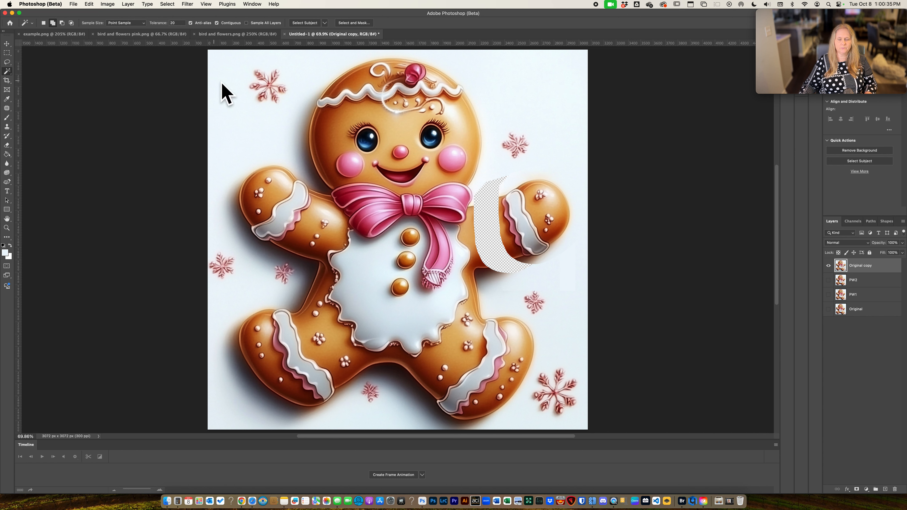
pyautogui.click(493, 242)
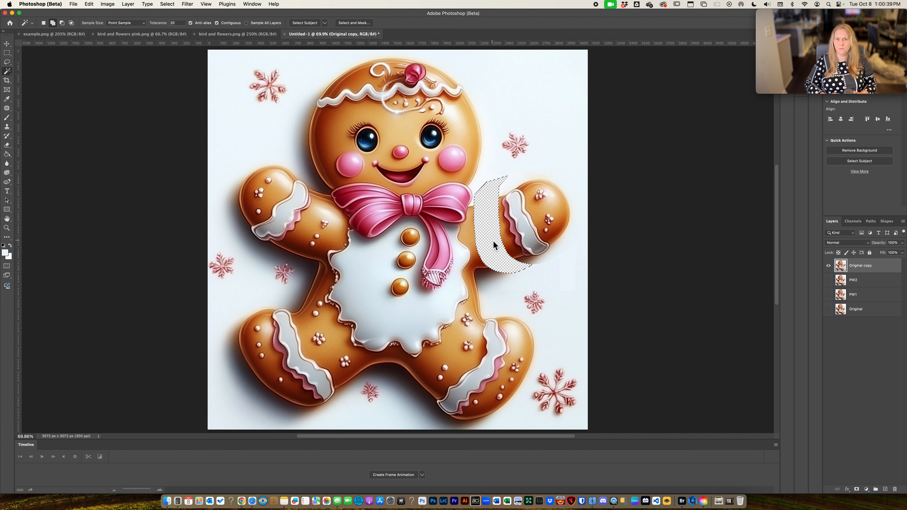
pyautogui.click(89, 4)
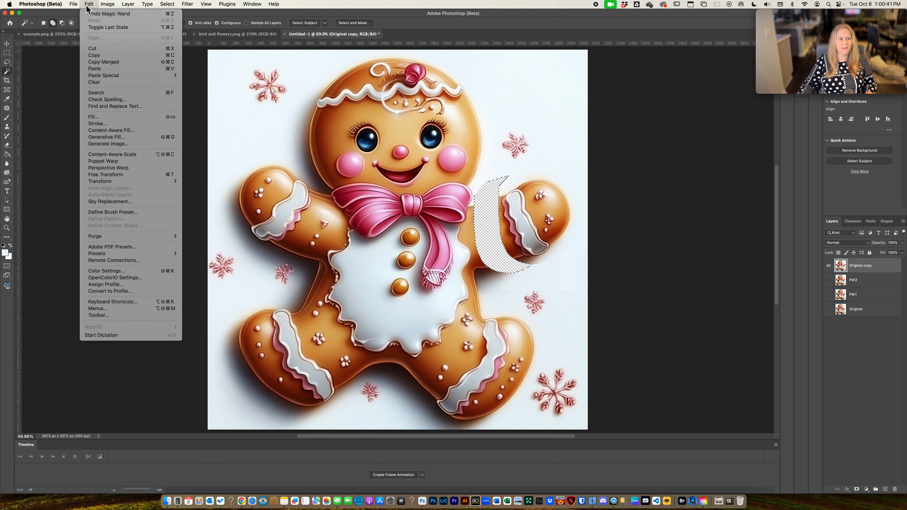
pyautogui.click(103, 143)
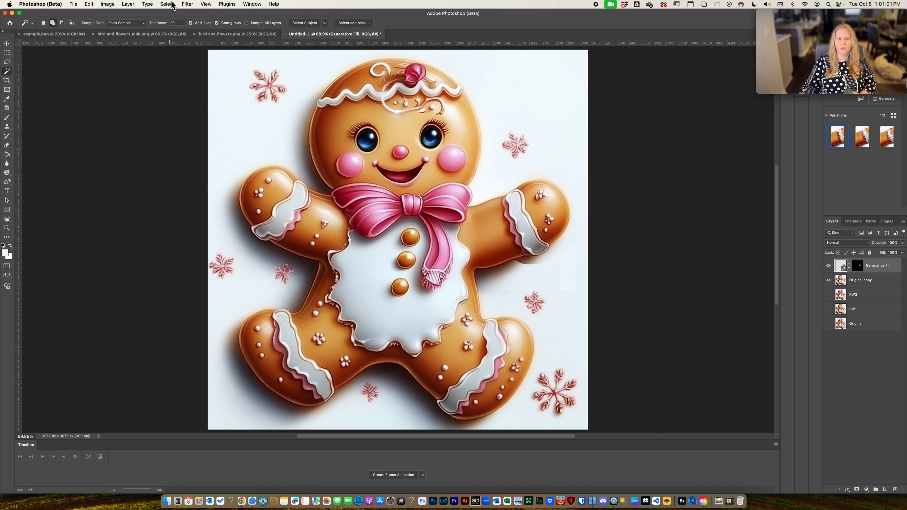
pyautogui.click(171, 5)
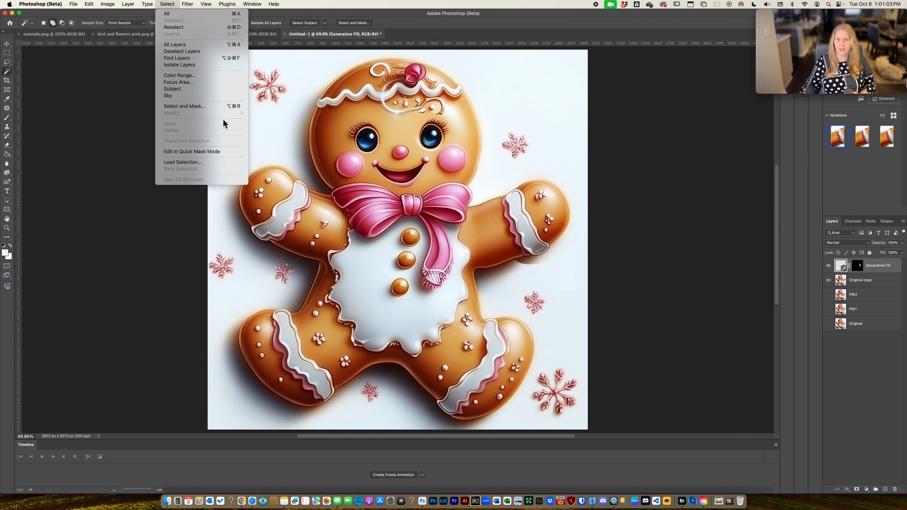
pyautogui.click(165, 5)
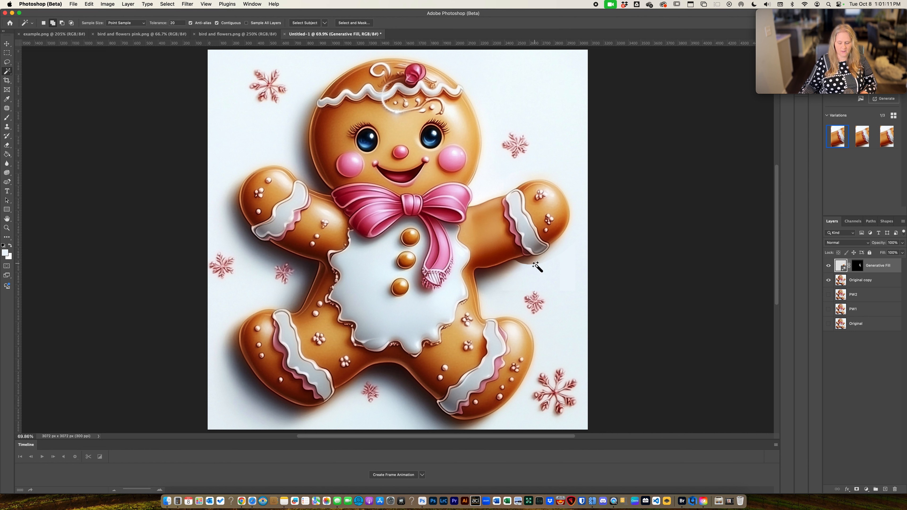
# Draw a Patch tool selection around the leftover shadow beneath the moved hand and replace it using Generative Fill with an empty prompt
pyautogui.press('j')
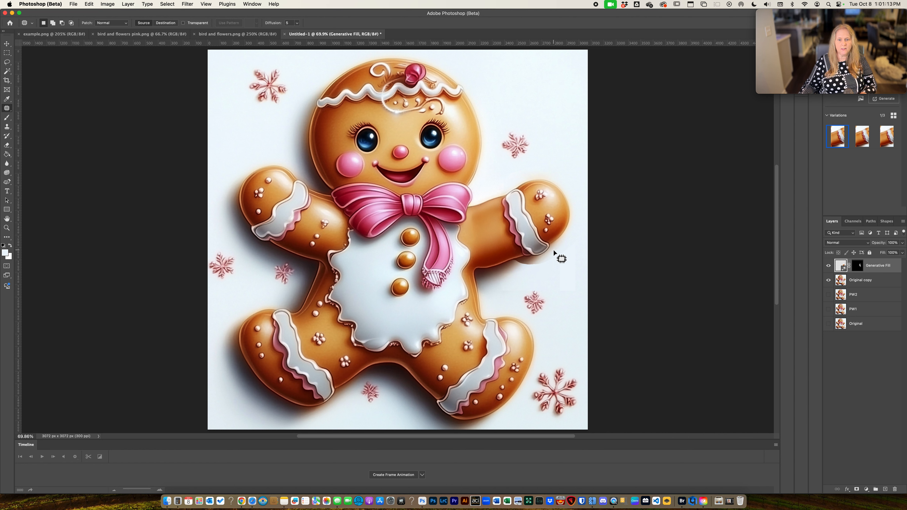
pyautogui.moveTo(518, 260)
pyautogui.mouseDown()
pyautogui.moveTo(510, 269)
pyautogui.moveTo(566, 278)
pyautogui.moveTo(572, 258)
pyautogui.mouseUp()
pyautogui.click(89, 4)
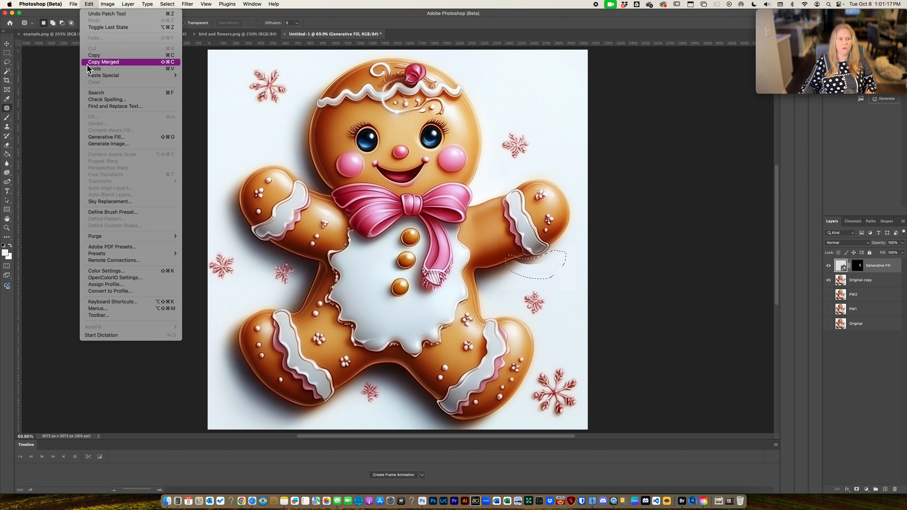
pyautogui.click(96, 138)
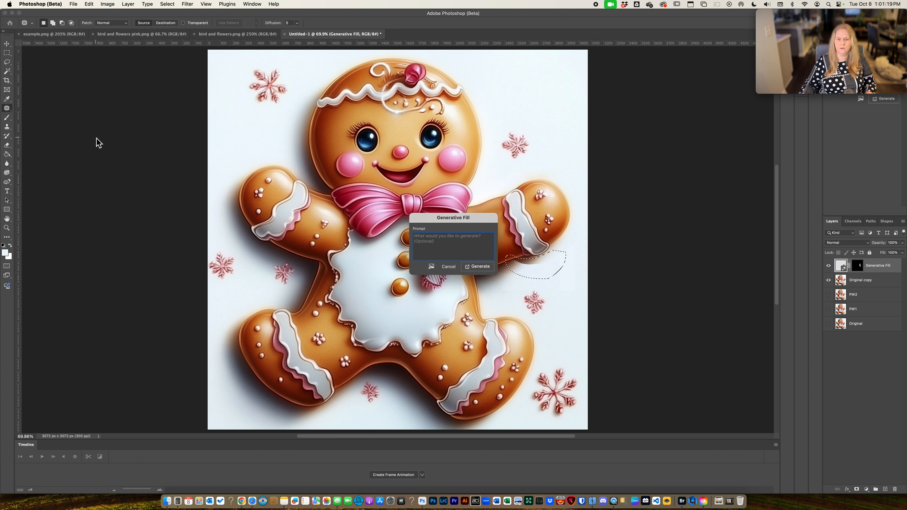
pyautogui.press('Return')
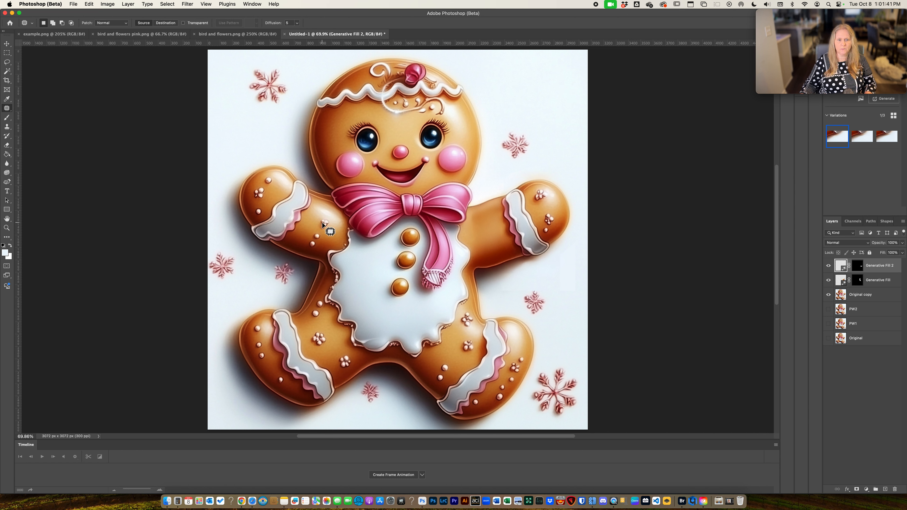
# Select the icing dots on the arm at the image's left with the Object Selection Tool and paste a merged copy as a new layer
pyautogui.moveTo(321, 217)
pyautogui.mouseDown()
pyautogui.moveTo(308, 234)
pyautogui.moveTo(314, 250)
pyautogui.moveTo(332, 222)
pyautogui.mouseUp()
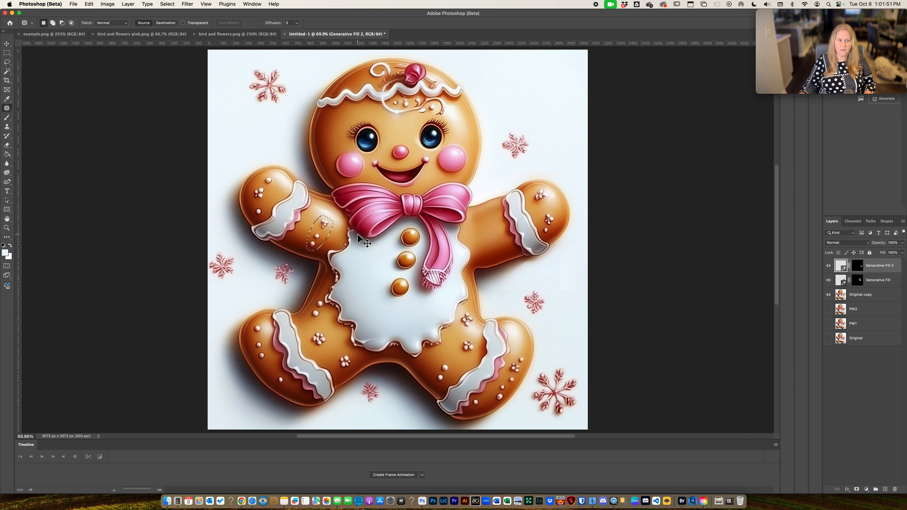
pyautogui.press('super+d')
pyautogui.click(7, 71)
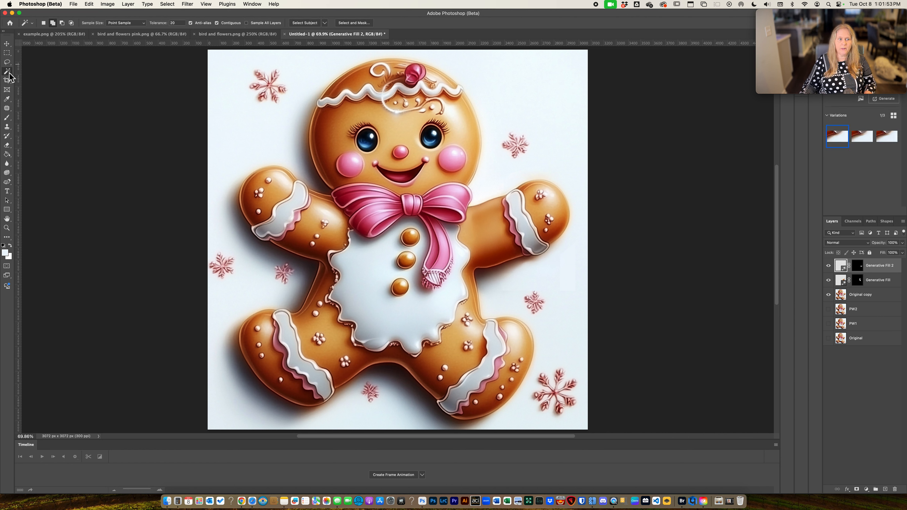
pyautogui.rightClick(9, 73)
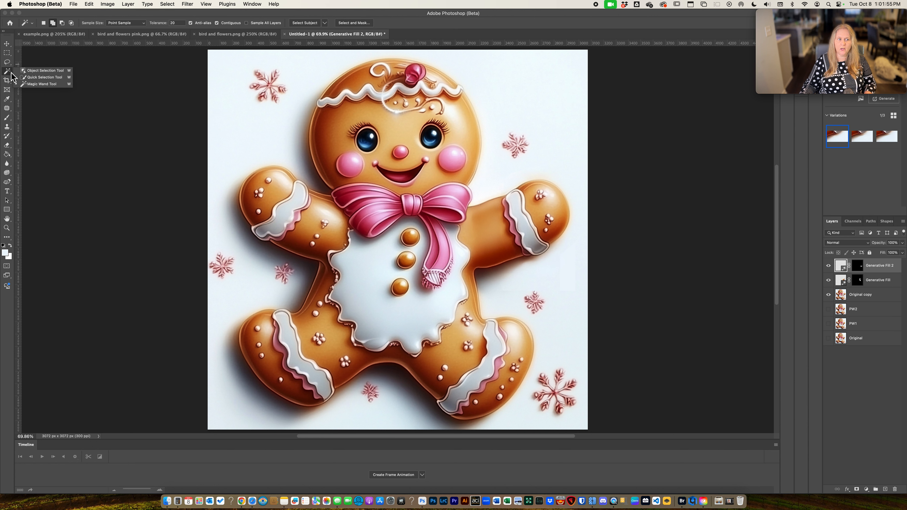
pyautogui.click(36, 74)
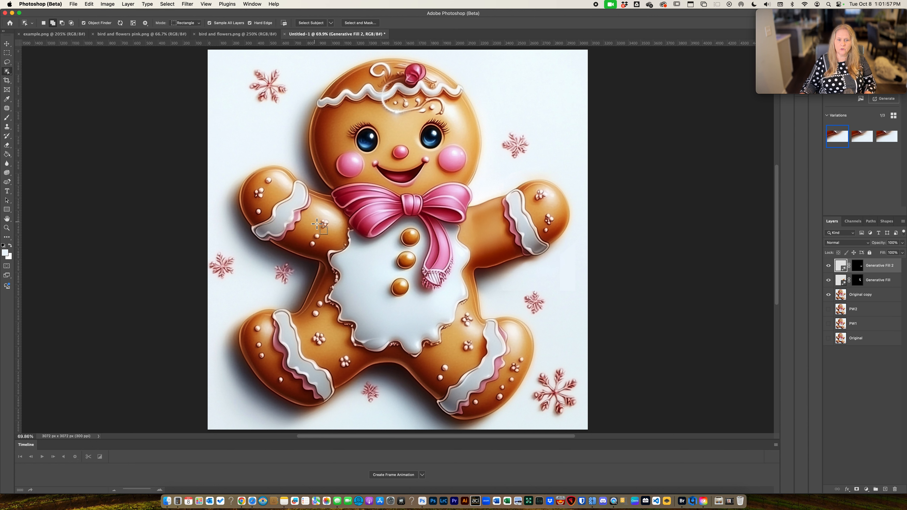
pyautogui.moveTo(308, 210); pyautogui.dragTo(331, 252)
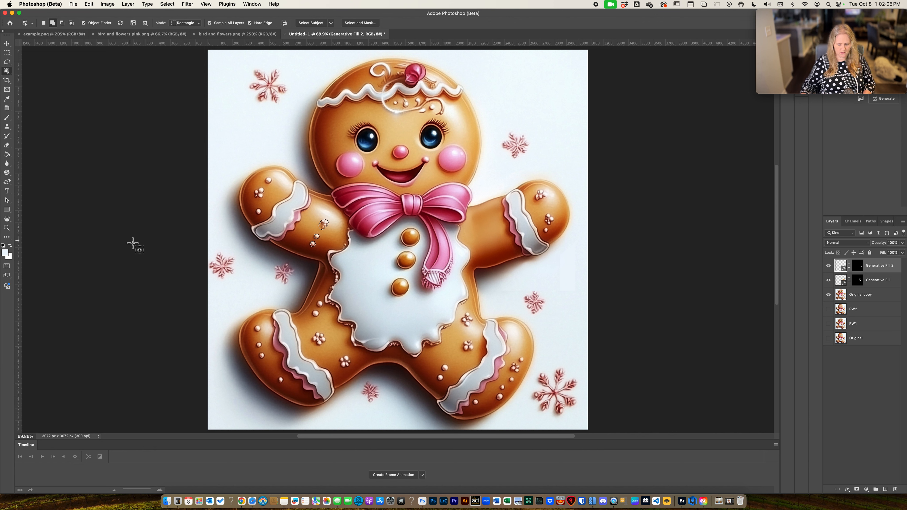
pyautogui.press('super+c')
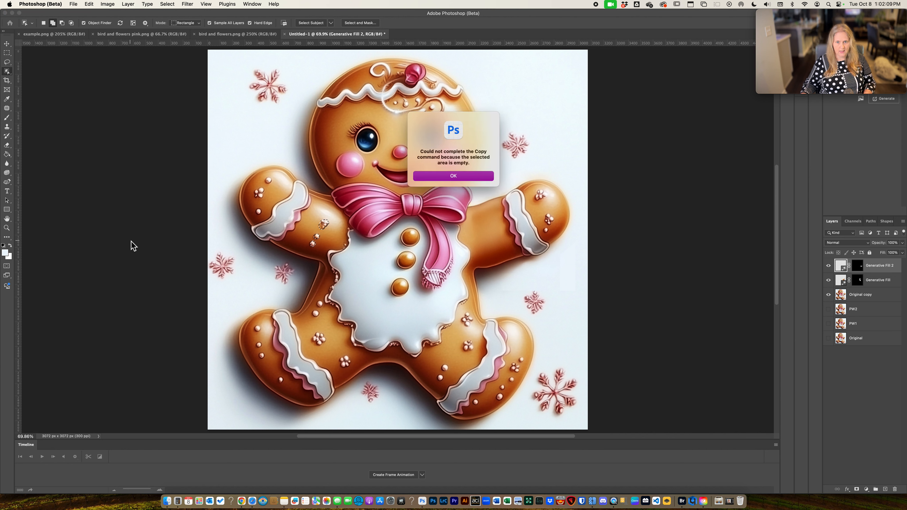
pyautogui.press('Return')
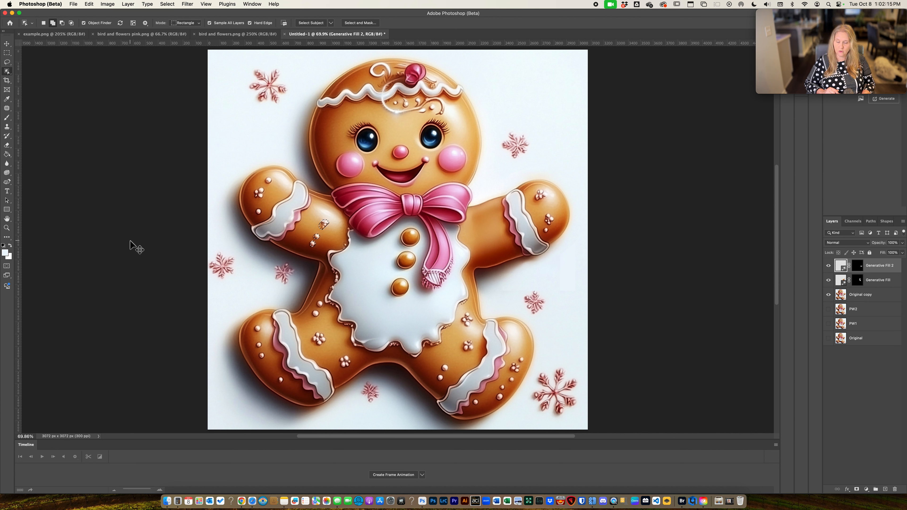
pyautogui.press('super+c')
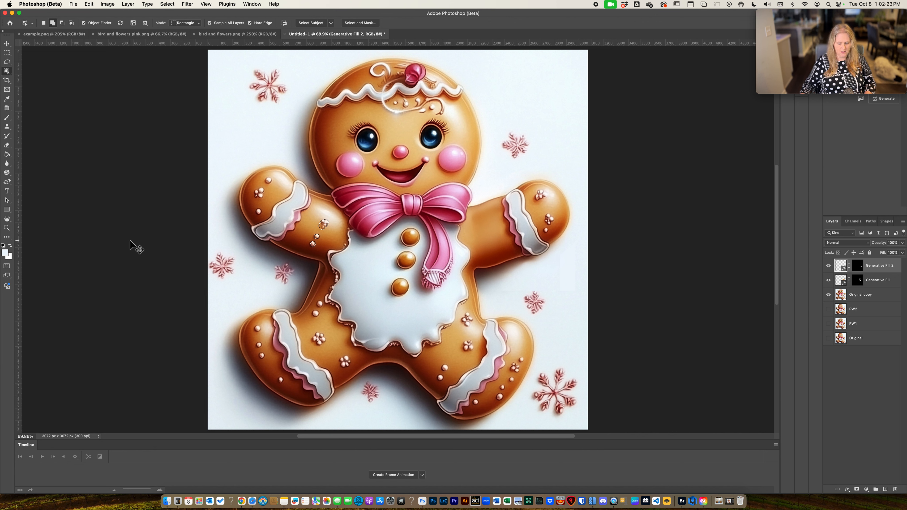
pyautogui.press('super+v')
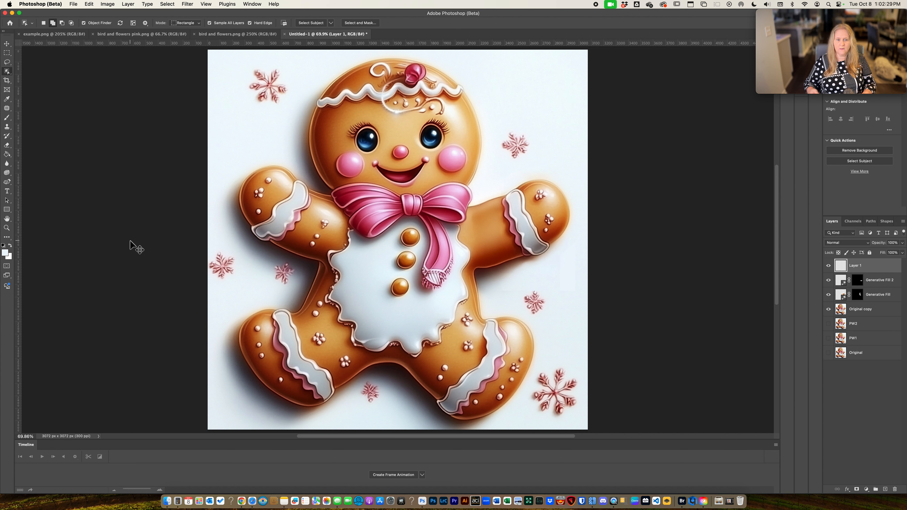
# Move the copied icing dots onto the bare arm on the image's right side and flip them horizontally
pyautogui.press('super+t')
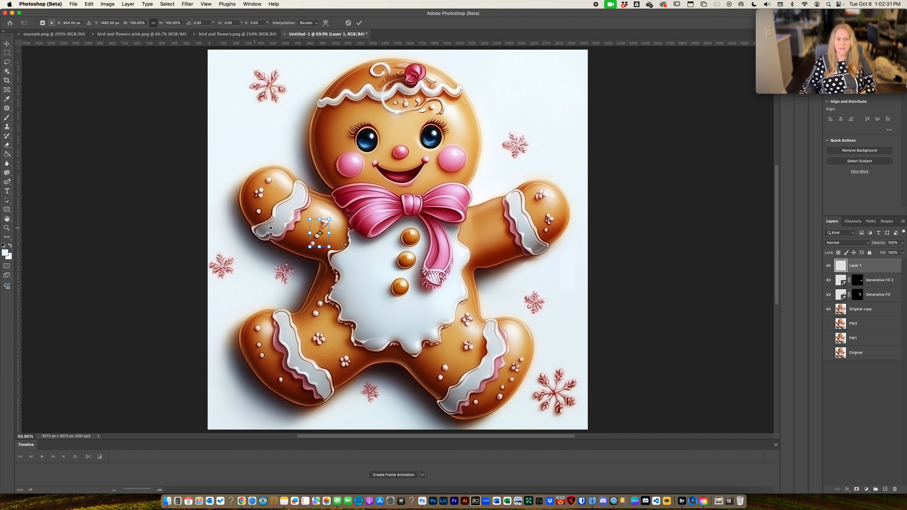
pyautogui.moveTo(323, 232); pyautogui.dragTo(486, 228)
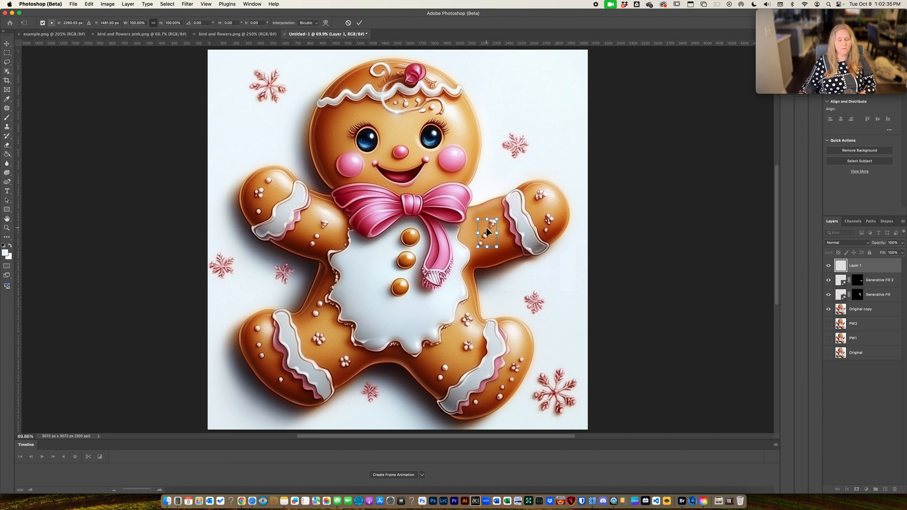
pyautogui.rightClick(486, 227)
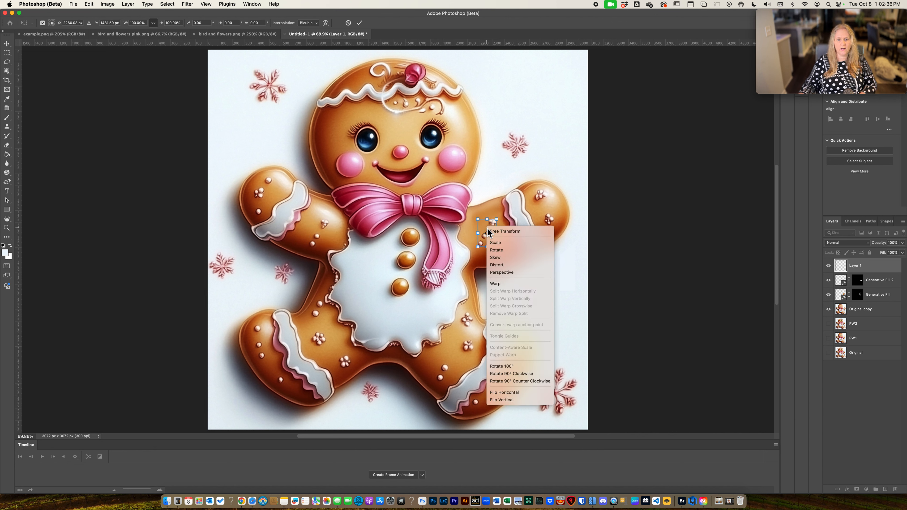
pyautogui.click(512, 392)
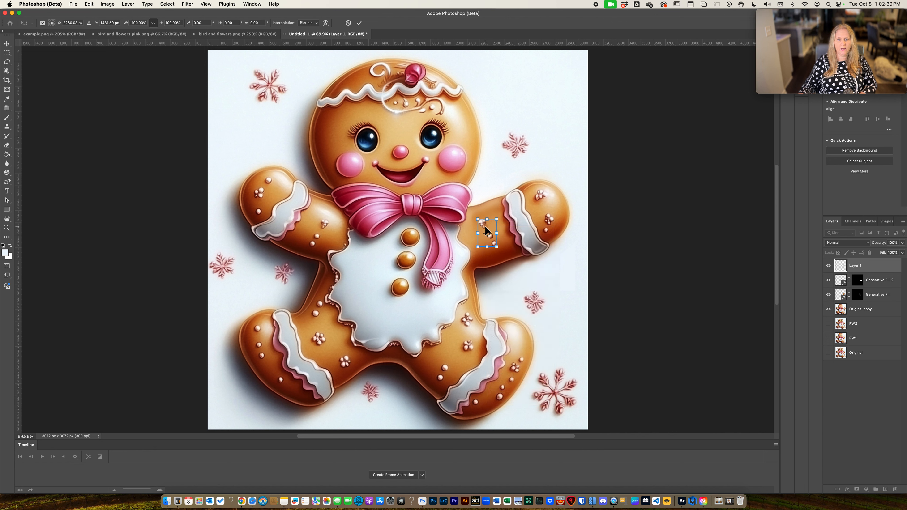
pyautogui.press('Return')
pyautogui.press('w')
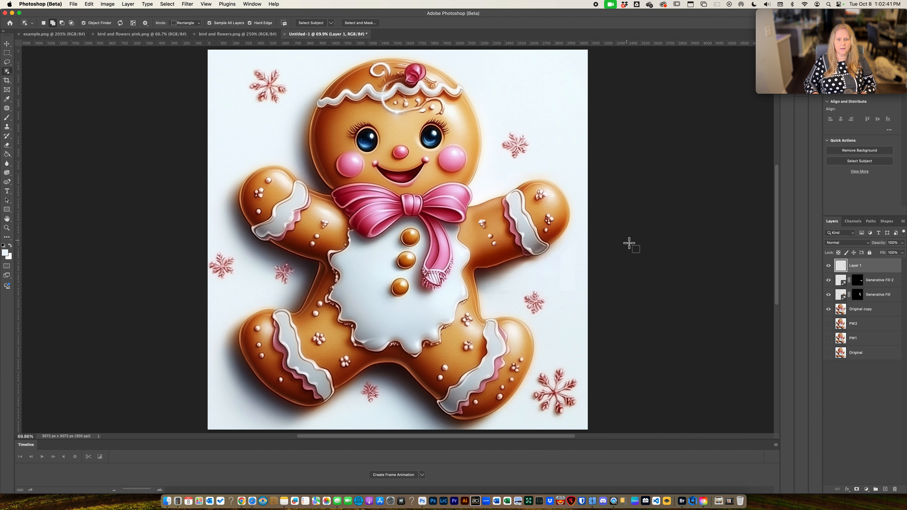
pyautogui.press('v')
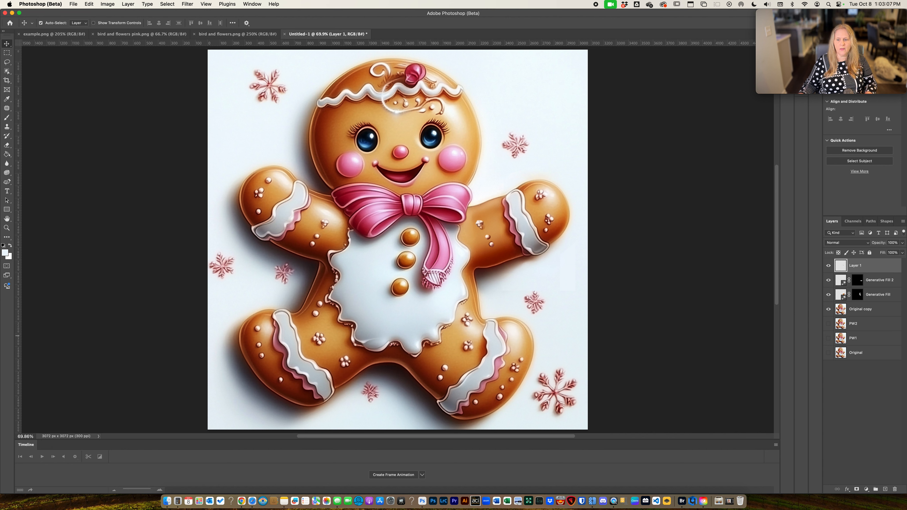
# Merge all layers from Layer 1 down to Original copy and rename the merged layer GF1
pyautogui.click(866, 315)
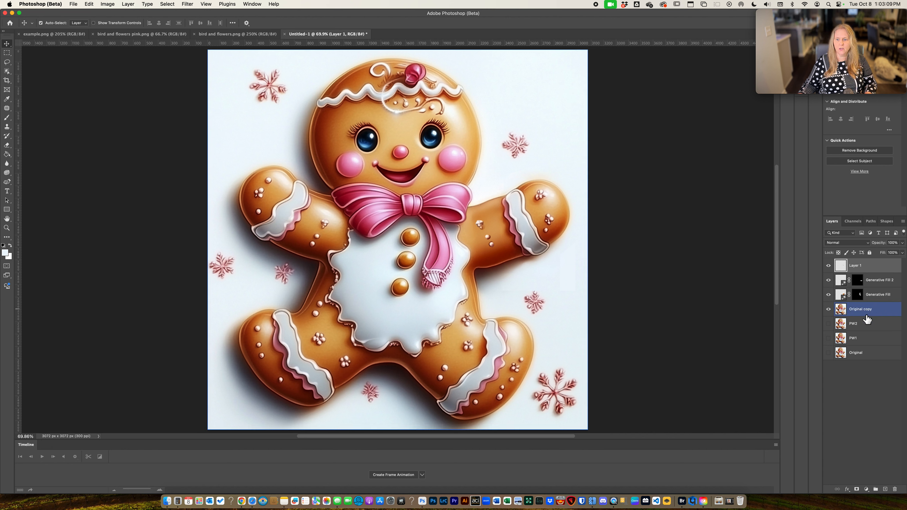
pyautogui.keyDown('shift'); pyautogui.click(866, 315); pyautogui.keyUp('shift')
pyautogui.press('super+e')
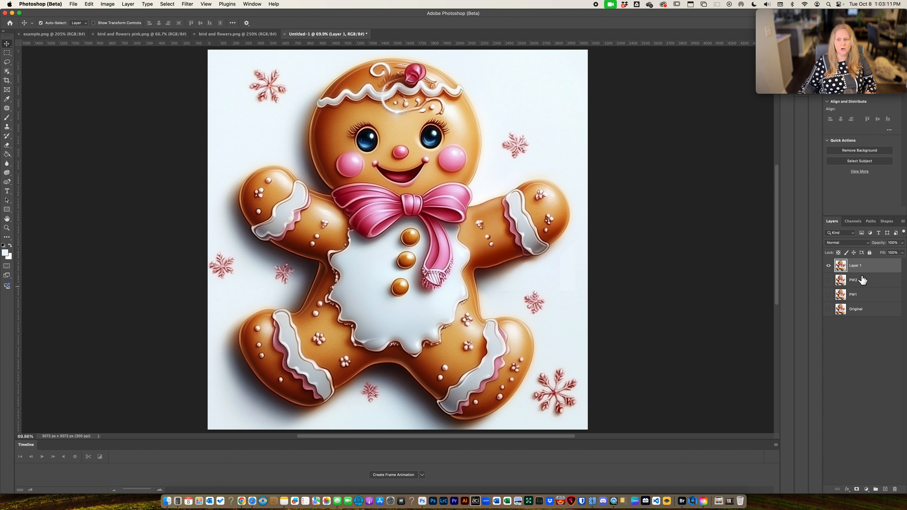
pyautogui.doubleClick(857, 268)
pyautogui.write('G')
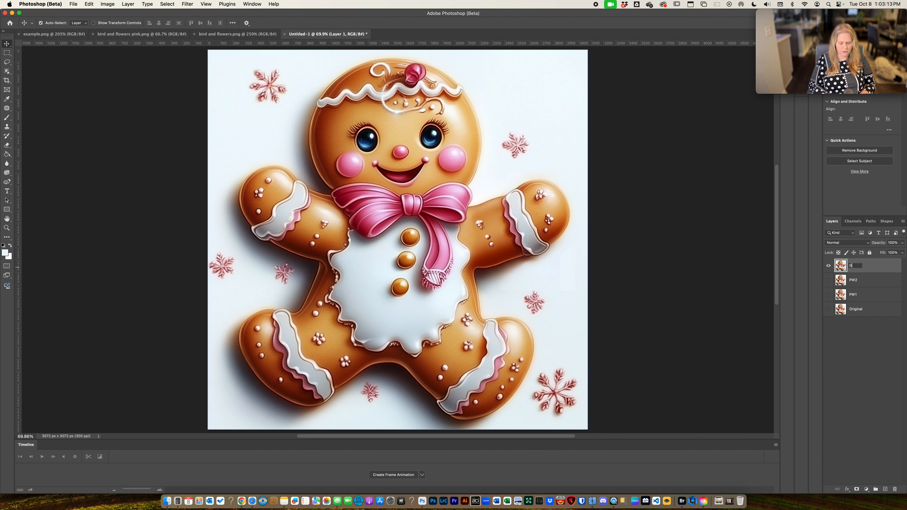
pyautogui.write('F1')
pyautogui.press('Return')
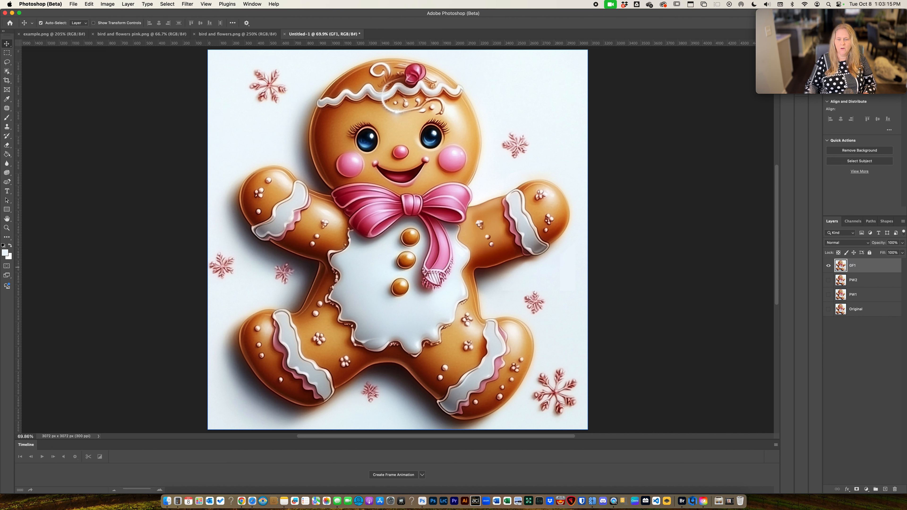
# Duplicate the Original layer, move the copy to the top of the stack, and show it in place of GF1
pyautogui.click(857, 310)
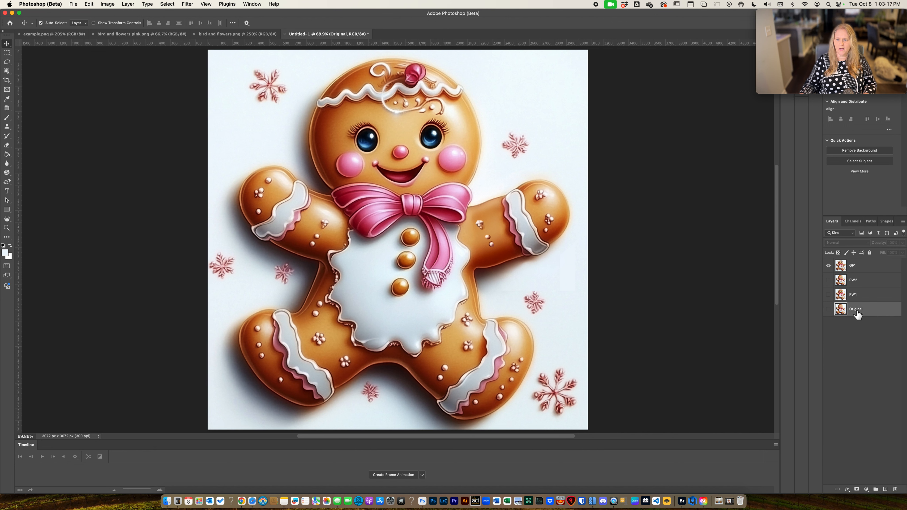
pyautogui.moveTo(844, 311); pyautogui.dragTo(886, 489)
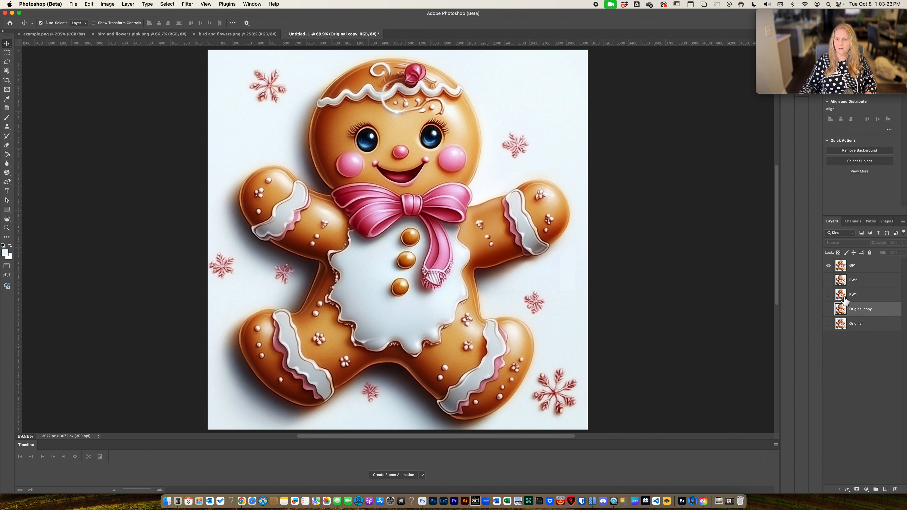
pyautogui.moveTo(847, 310); pyautogui.dragTo(843, 264)
pyautogui.click(832, 284)
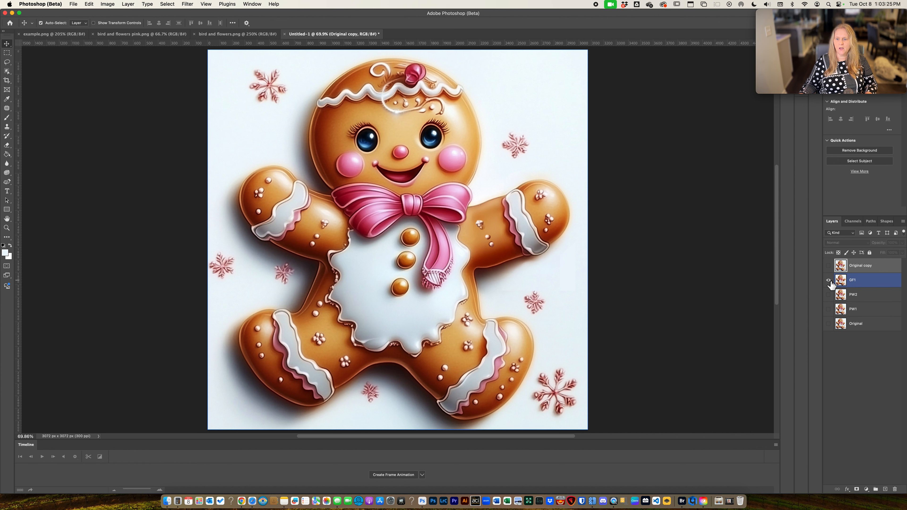
pyautogui.click(829, 281)
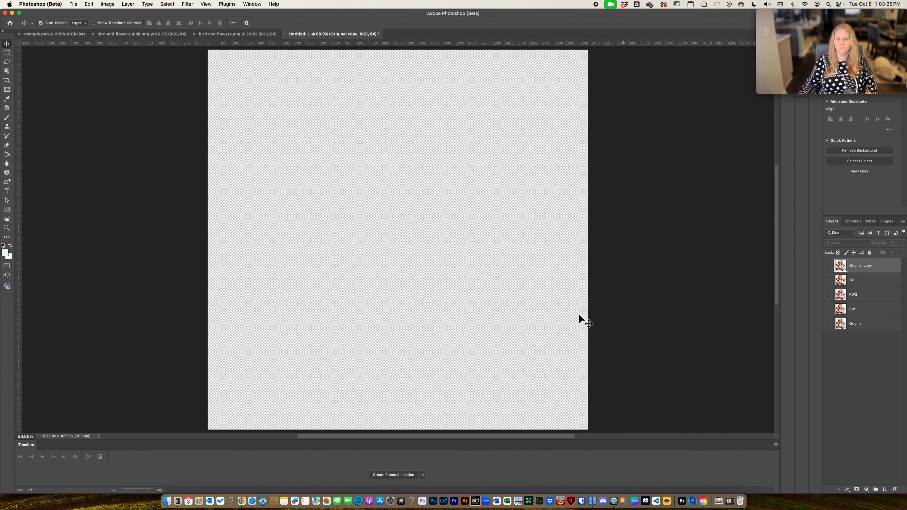
pyautogui.click(829, 265)
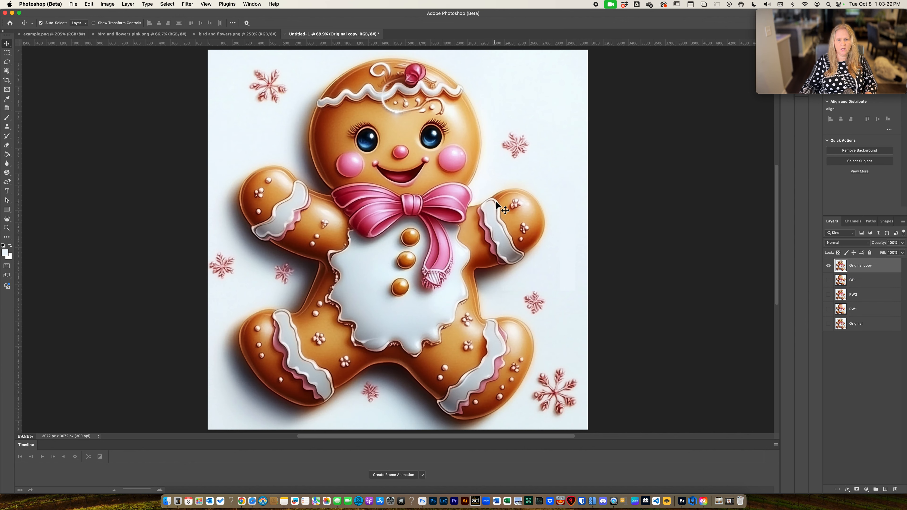
# Outline the hand on the image's right side with a freehand Patch tool selection and delete it from Original copy
pyautogui.press('j')
pyautogui.moveTo(488, 188)
pyautogui.mouseDown()
pyautogui.moveTo(478, 229)
pyautogui.moveTo(497, 270)
pyautogui.moveTo(535, 262)
pyautogui.moveTo(552, 213)
pyautogui.moveTo(522, 181)
pyautogui.moveTo(521, 189)
pyautogui.mouseUp()
pyautogui.press('Delete')
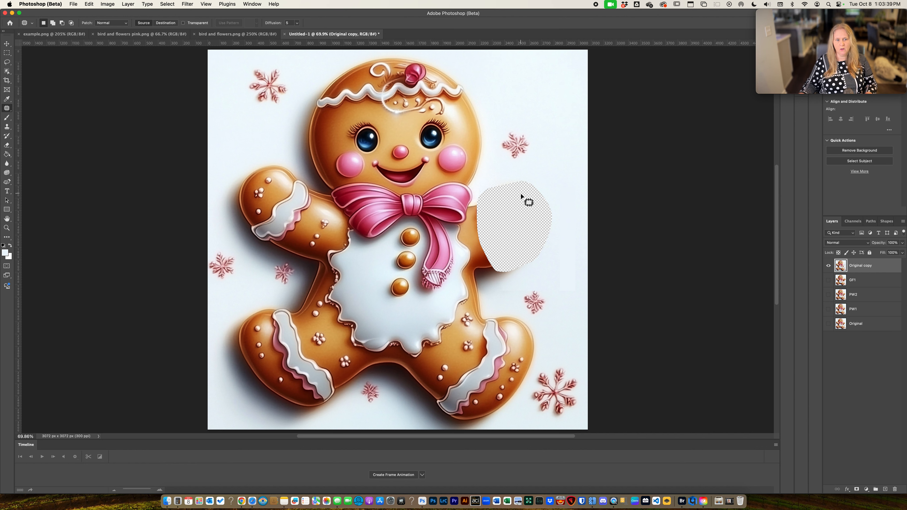
# Outline the hand on the image's left side with a freehand Patch tool selection and copy it to a new layer
pyautogui.scroll(4, 520, 192)
pyautogui.scroll(-5, 499, 194)
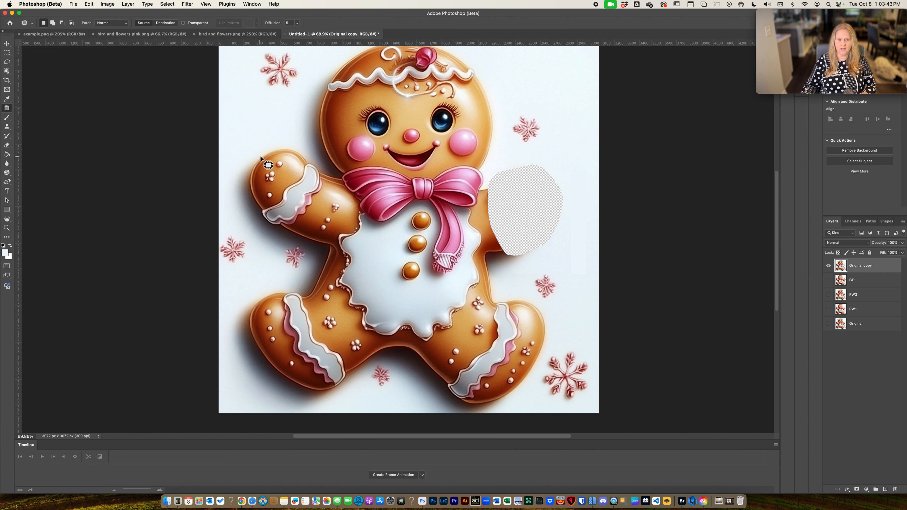
pyautogui.moveTo(271, 141)
pyautogui.mouseDown()
pyautogui.moveTo(235, 169)
pyautogui.moveTo(233, 214)
pyautogui.moveTo(259, 245)
pyautogui.moveTo(288, 243)
pyautogui.moveTo(317, 219)
pyautogui.moveTo(328, 182)
pyautogui.moveTo(308, 147)
pyautogui.mouseUp()
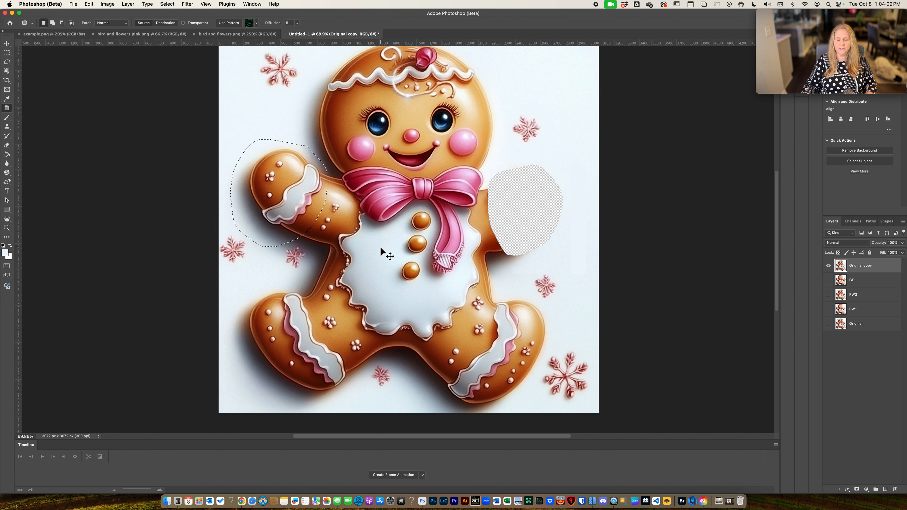
pyautogui.press('super+j')
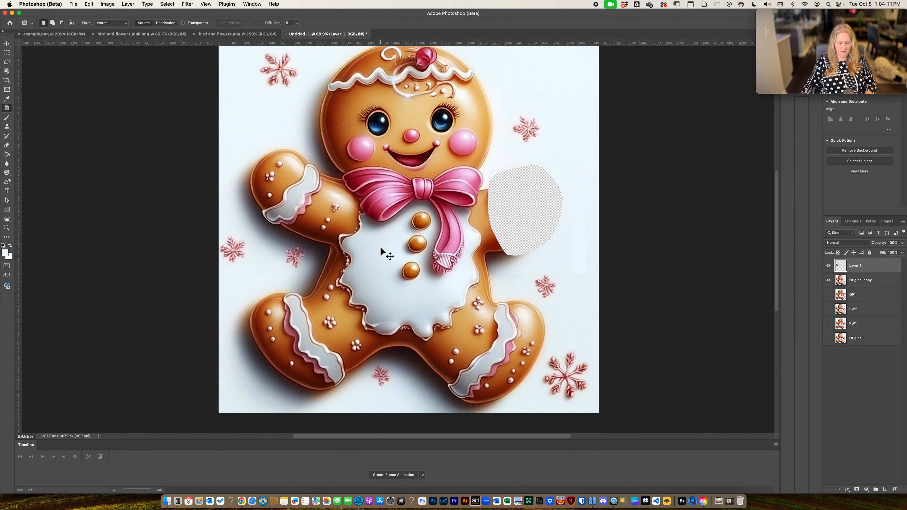
# Place the copied hand, flipped horizontally, over the gap in the opposite arm and merge its layer into Original copy
pyautogui.press('super+t')
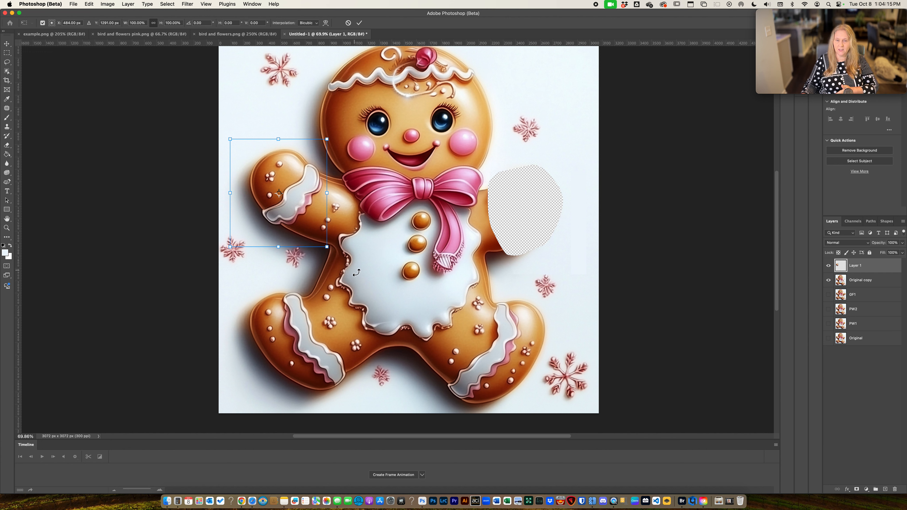
pyautogui.rightClick(306, 168)
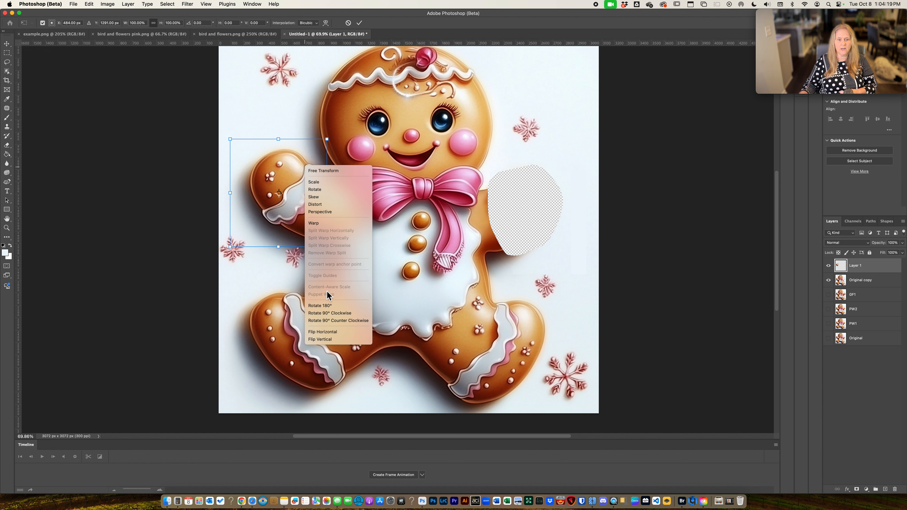
pyautogui.click(330, 331)
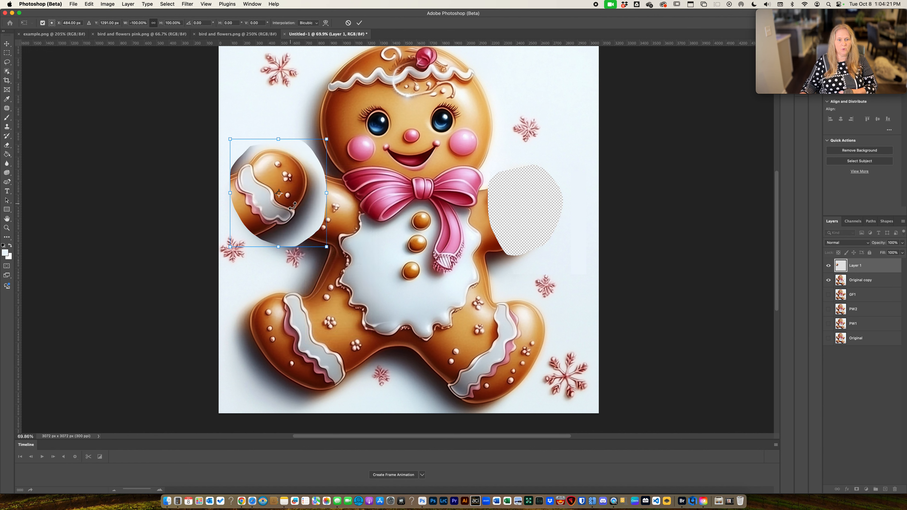
pyautogui.moveTo(274, 205); pyautogui.dragTo(538, 215)
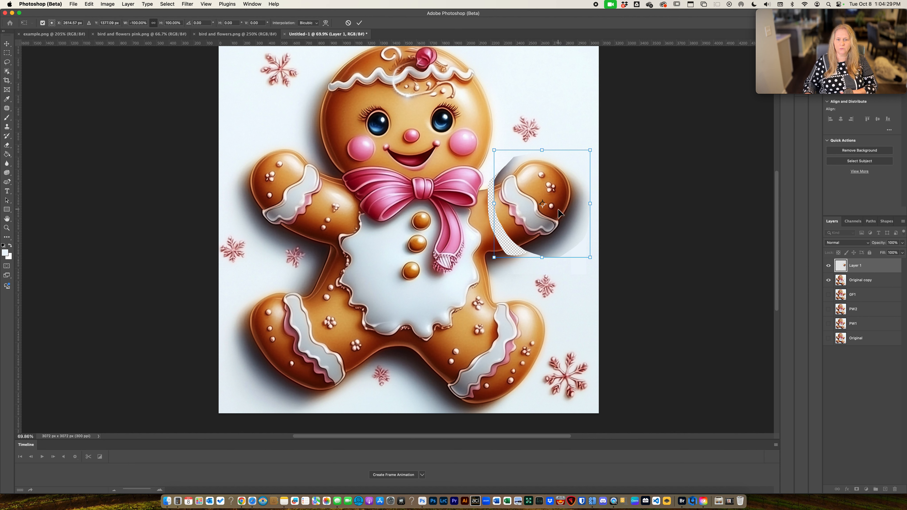
pyautogui.moveTo(523, 232); pyautogui.dragTo(526, 231)
pyautogui.press('Return')
pyautogui.press('j')
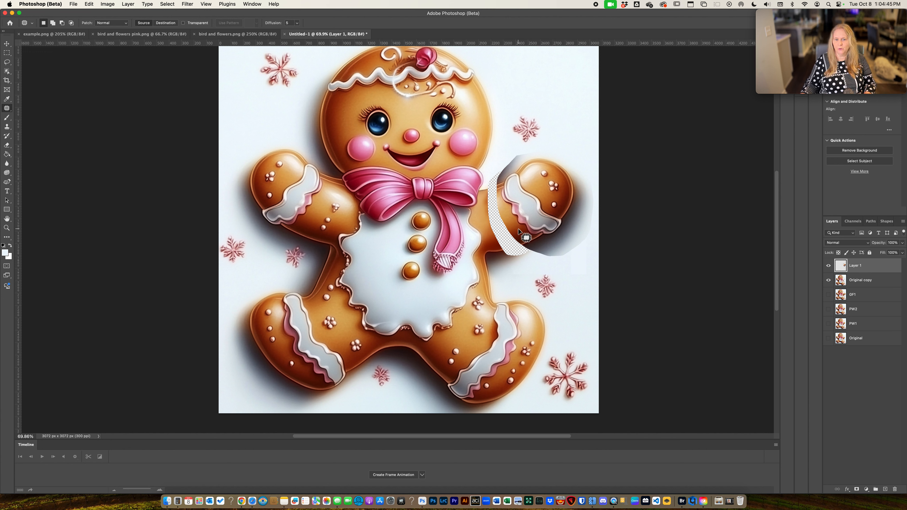
pyautogui.press('Delete')
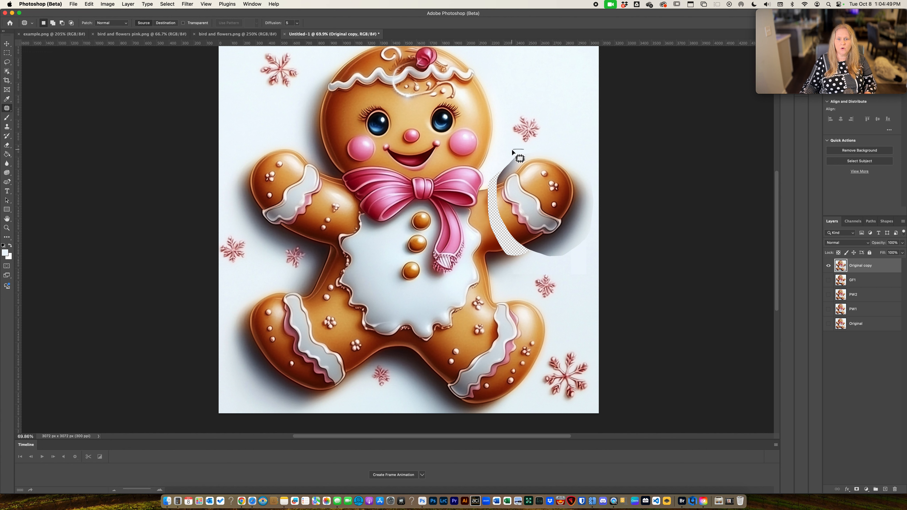
# Select the transparent gap and mismatched background edges around the mirrored hand and run Generative Fill with an empty prompt
pyautogui.moveTo(484, 226); pyautogui.dragTo(502, 264)
pyautogui.moveTo(549, 247)
pyautogui.mouseDown()
pyautogui.moveTo(516, 228)
pyautogui.moveTo(502, 194)
pyautogui.moveTo(502, 177)
pyautogui.moveTo(523, 148)
pyautogui.mouseUp()
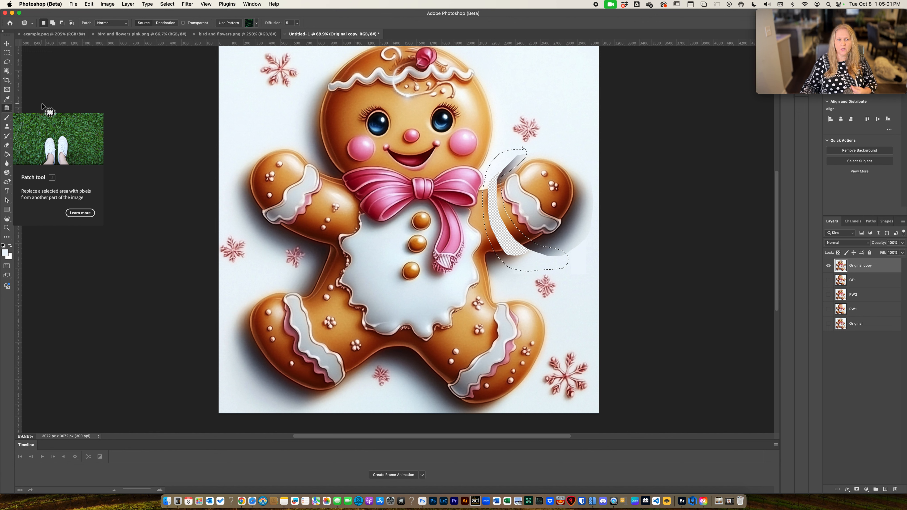
pyautogui.click(7, 62)
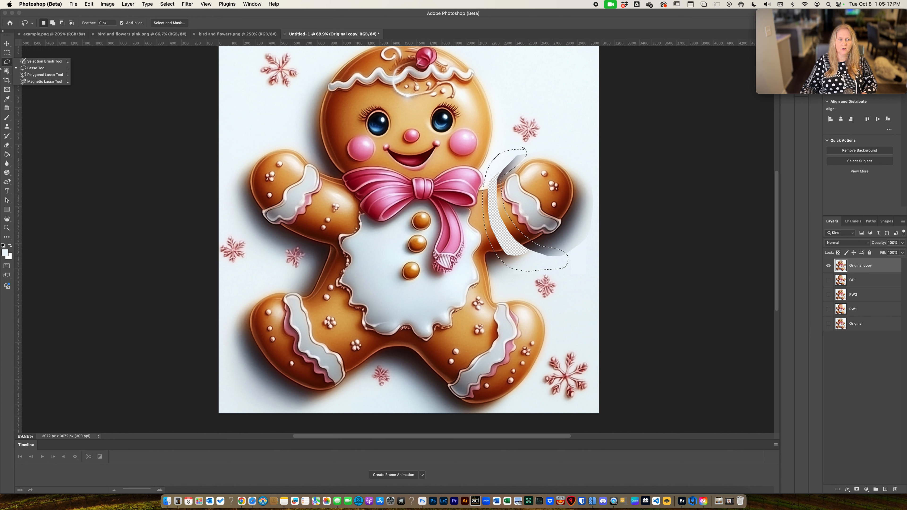
pyautogui.click(7, 65)
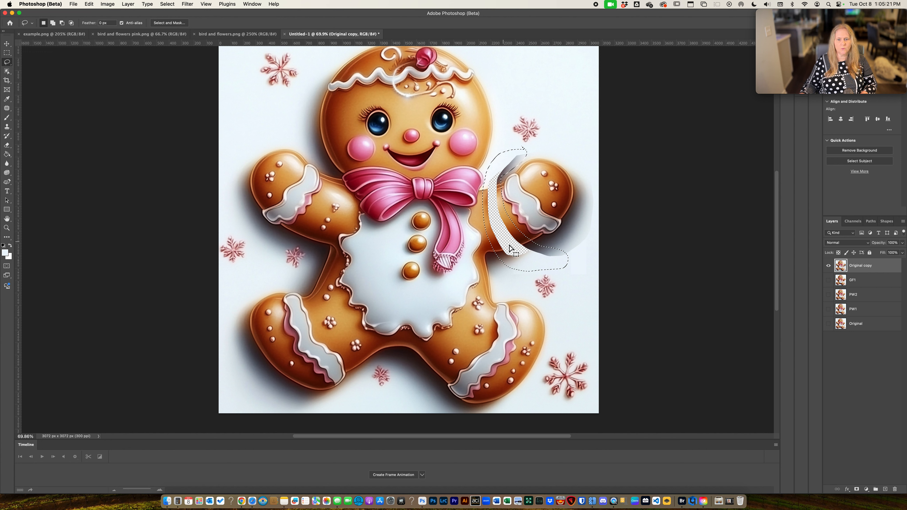
pyautogui.press('shift')
pyautogui.moveTo(589, 200)
pyautogui.mouseDown()
pyautogui.moveTo(578, 231)
pyautogui.moveTo(552, 255)
pyautogui.moveTo(568, 269)
pyautogui.moveTo(600, 228)
pyautogui.moveTo(596, 182)
pyautogui.moveTo(569, 149)
pyautogui.moveTo(583, 229)
pyautogui.mouseUp()
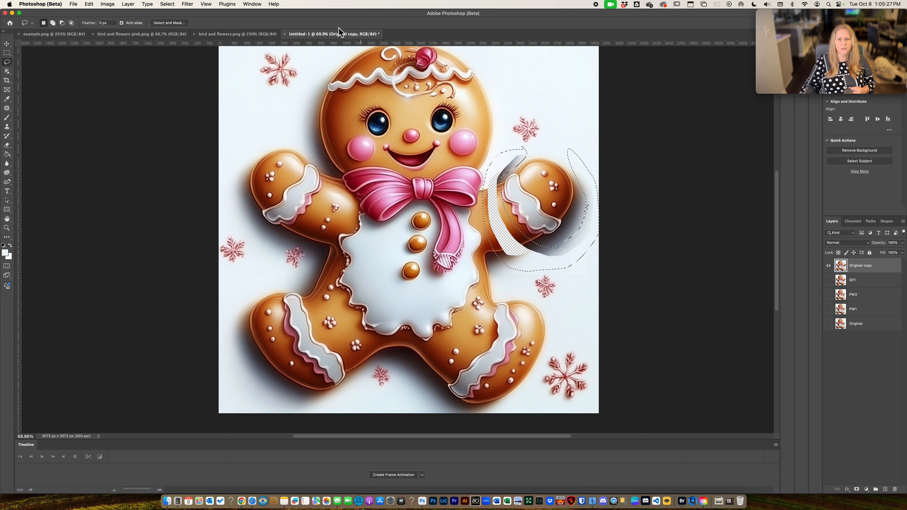
pyautogui.press('shift')
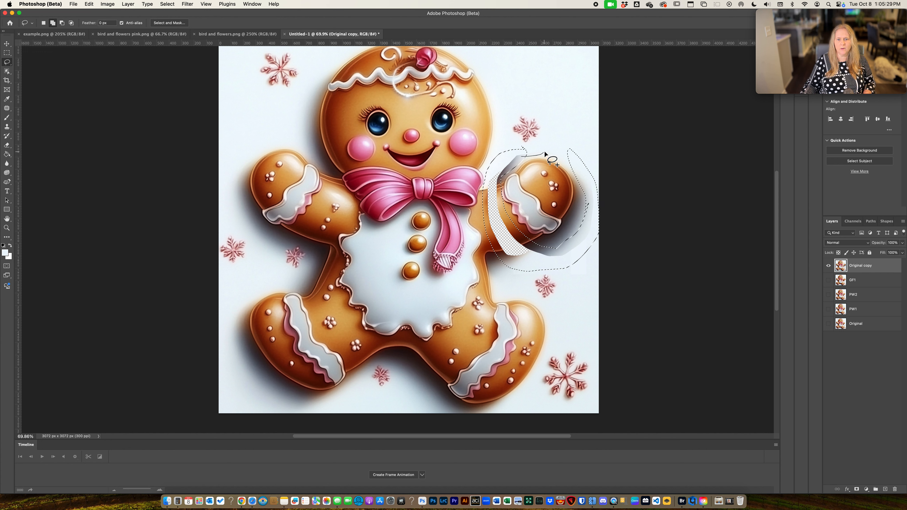
pyautogui.moveTo(523, 157); pyautogui.dragTo(520, 148)
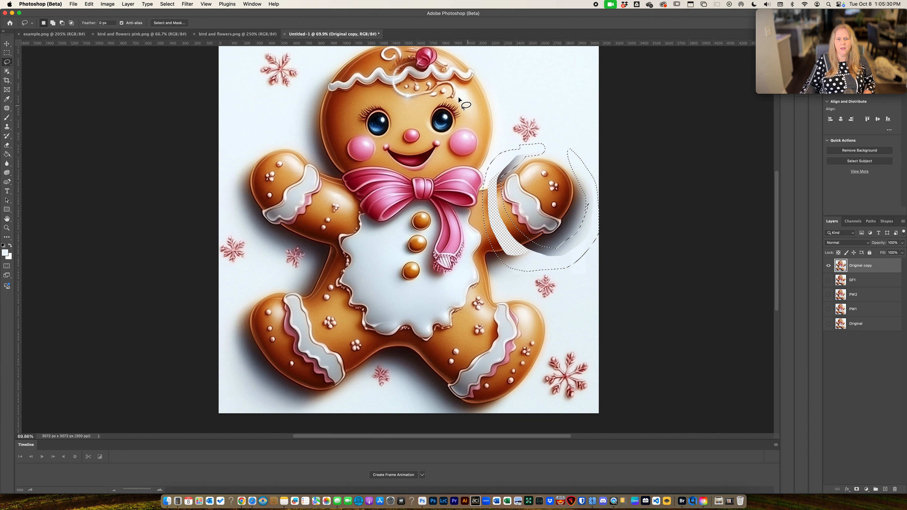
pyautogui.click(89, 4)
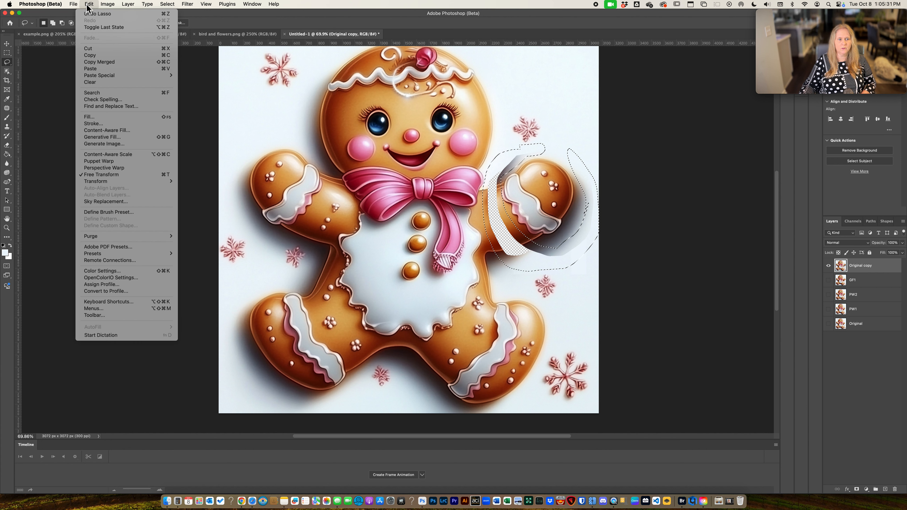
pyautogui.click(110, 138)
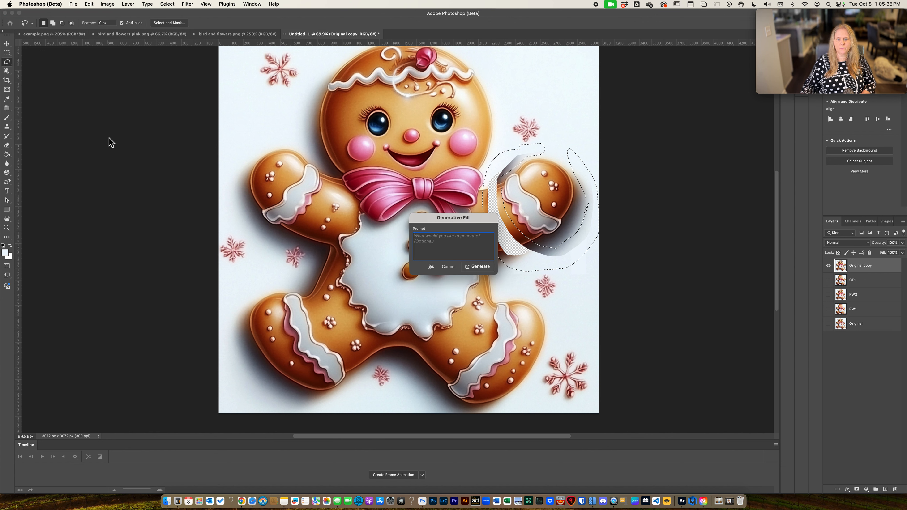
pyautogui.press('Return')
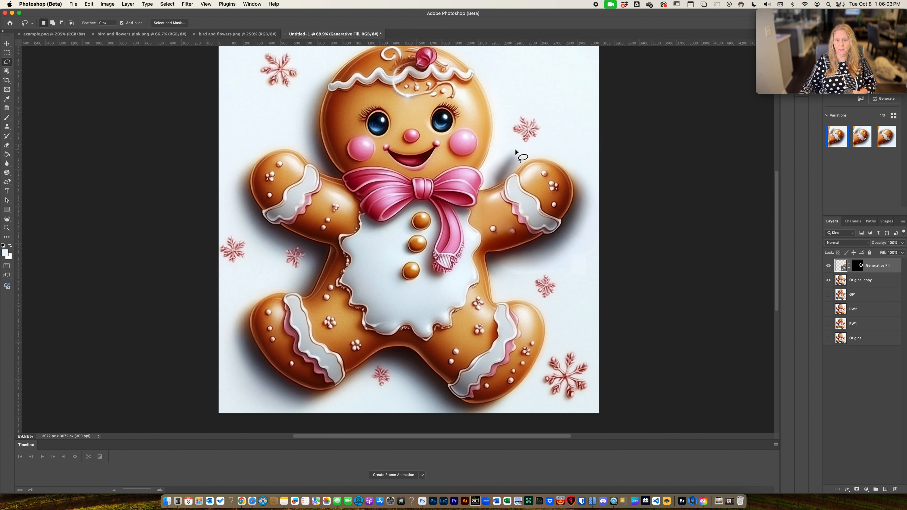
# Lasso the dark shadow patch above the arm on the image's right side and remove it using Generative Fill without a prompt
pyautogui.moveTo(488, 173)
pyautogui.mouseDown()
pyautogui.moveTo(485, 189)
pyautogui.moveTo(504, 186)
pyautogui.moveTo(521, 148)
pyautogui.mouseUp()
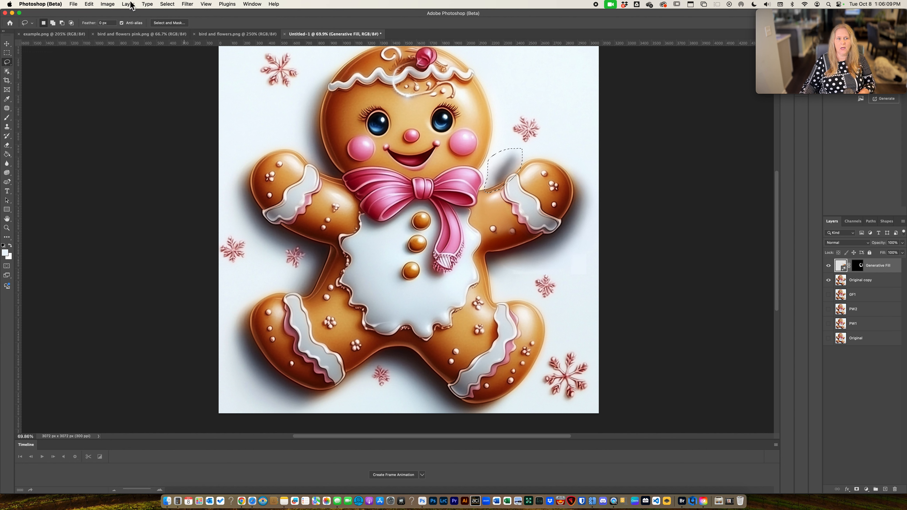
pyautogui.click(87, 4)
pyautogui.click(105, 137)
pyautogui.press('Return')
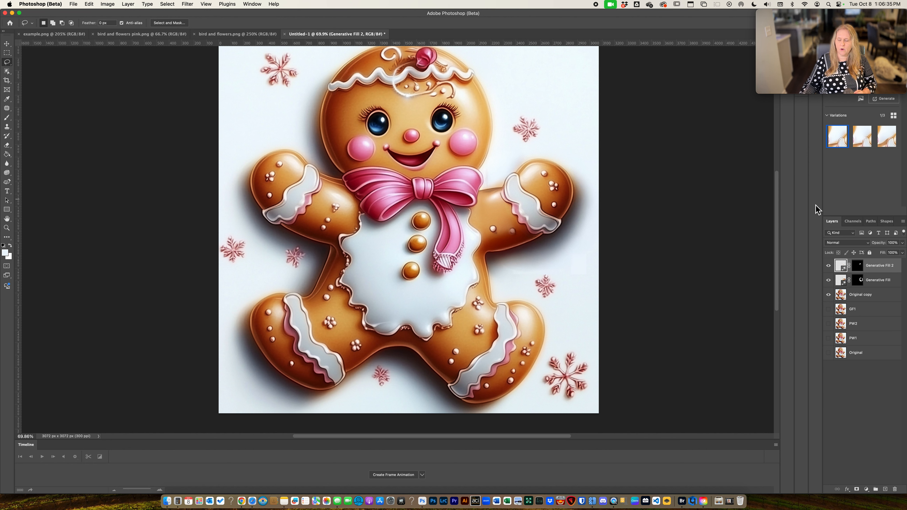
# Merge both Generative Fill layers with Original copy and rename the merged layer GF2
pyautogui.keyDown('shift'); pyautogui.click(876, 299); pyautogui.keyUp('shift')
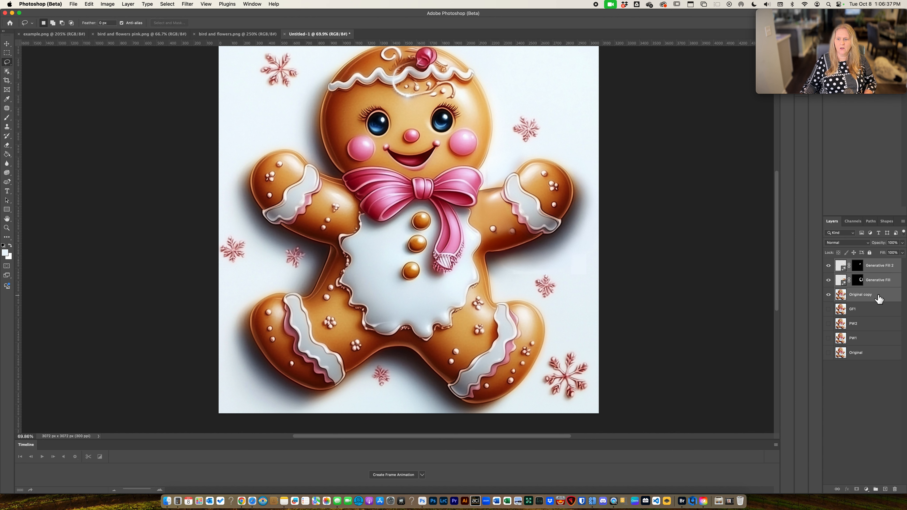
pyautogui.press('super+e')
pyautogui.doubleClick(861, 266)
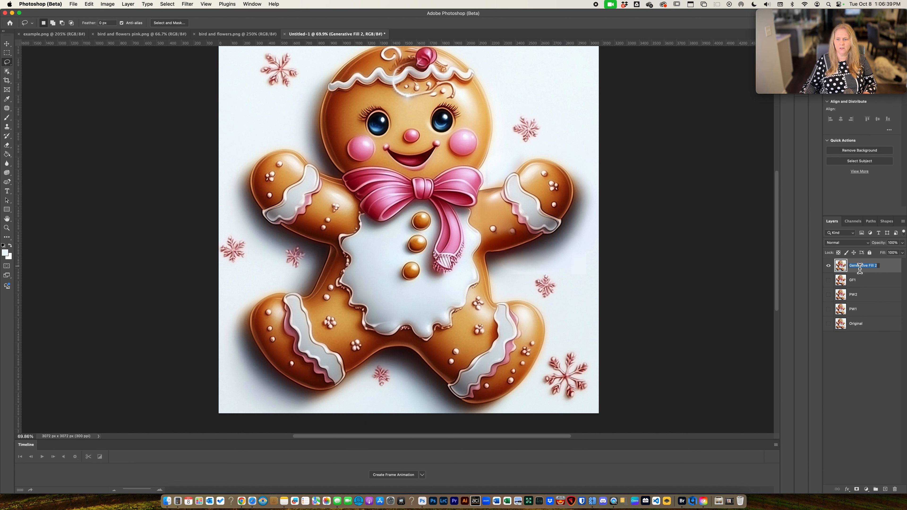
pyautogui.write('G')
pyautogui.press('Return')
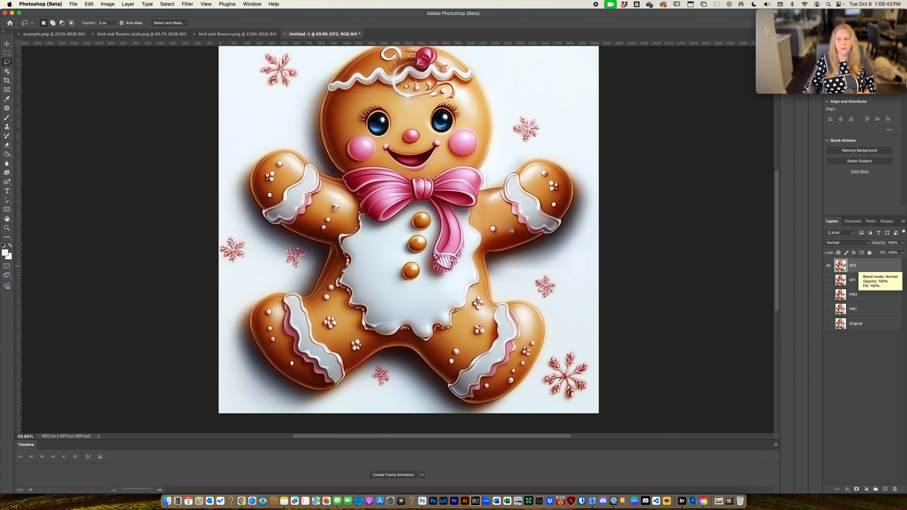
# Compare the arm versions by hiding GF2, showing Original, and revealing PW1, PW2, GF1 and GF2 one after another
pyautogui.click(828, 265)
pyautogui.click(828, 324)
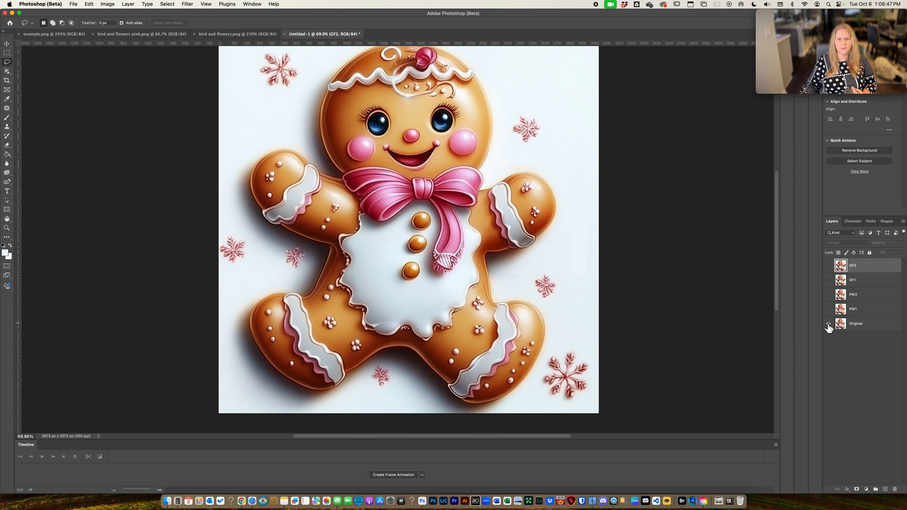
pyautogui.click(828, 309)
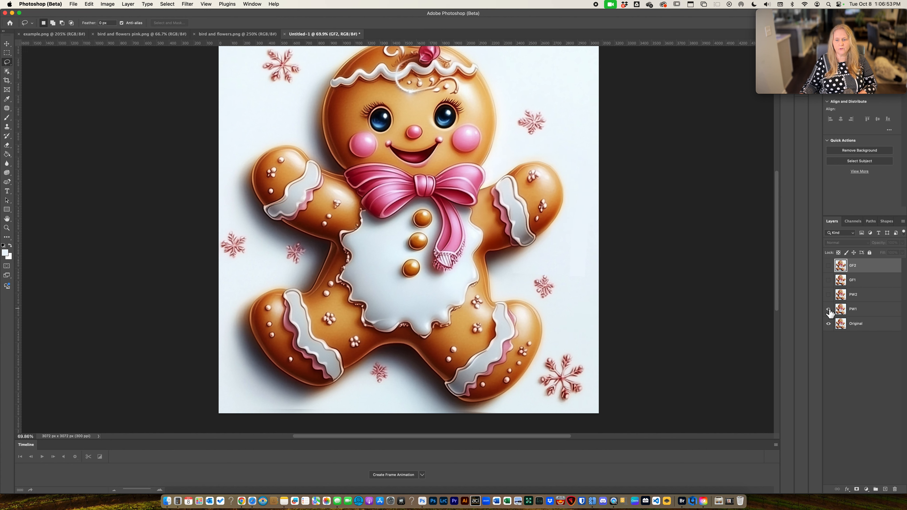
pyautogui.click(828, 295)
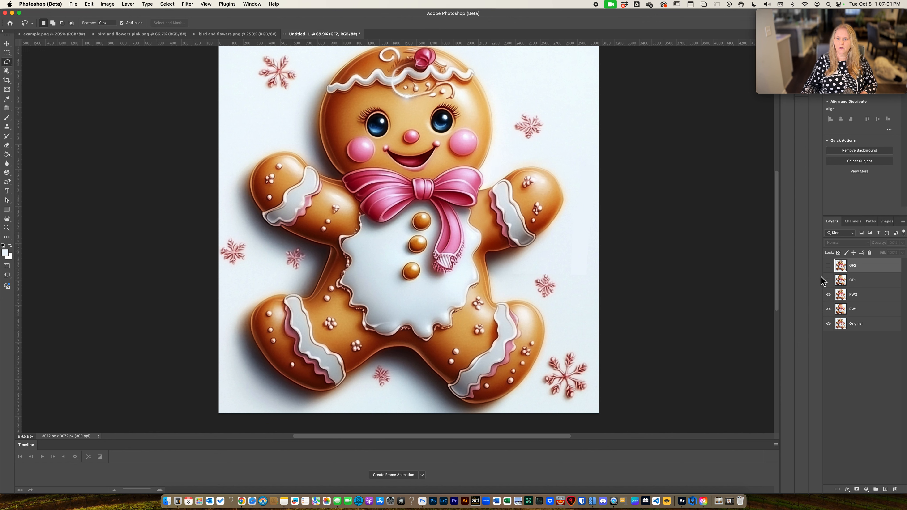
pyautogui.click(828, 280)
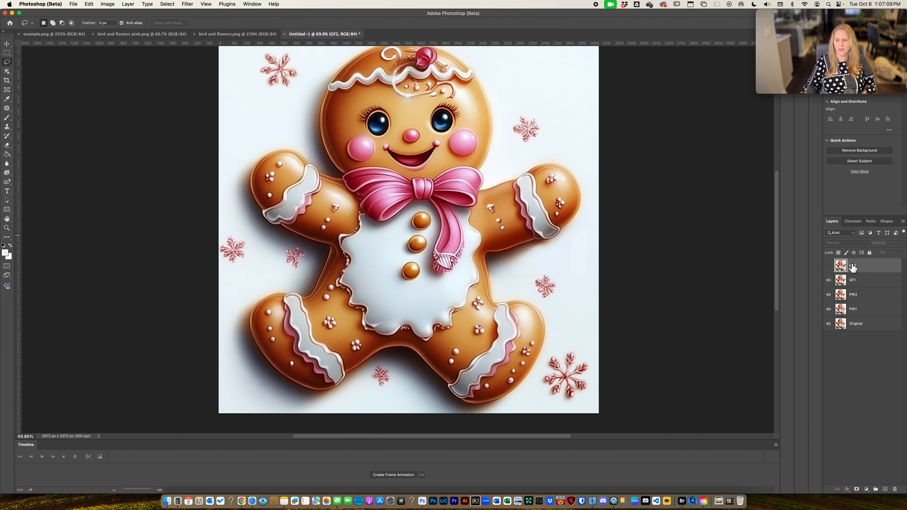
pyautogui.click(828, 266)
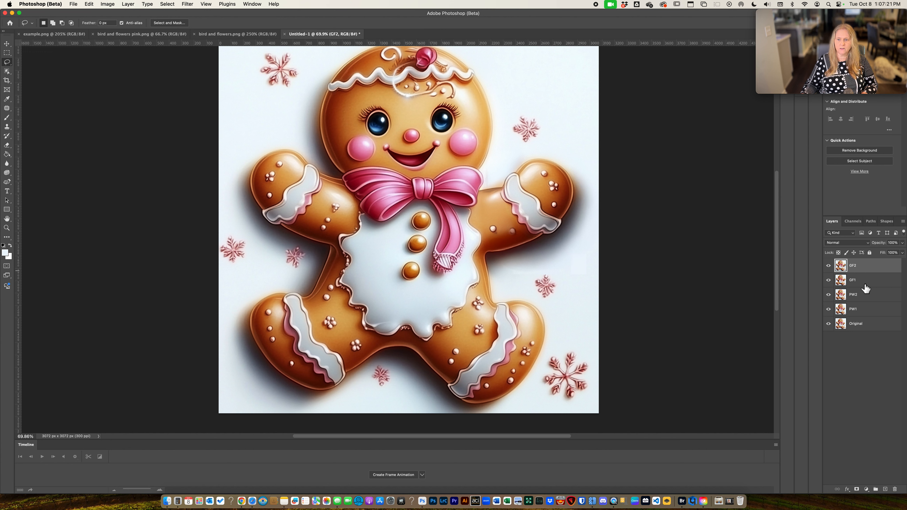
# Hide GF2 and start a warp transform on the GF1 layer
pyautogui.click(828, 265)
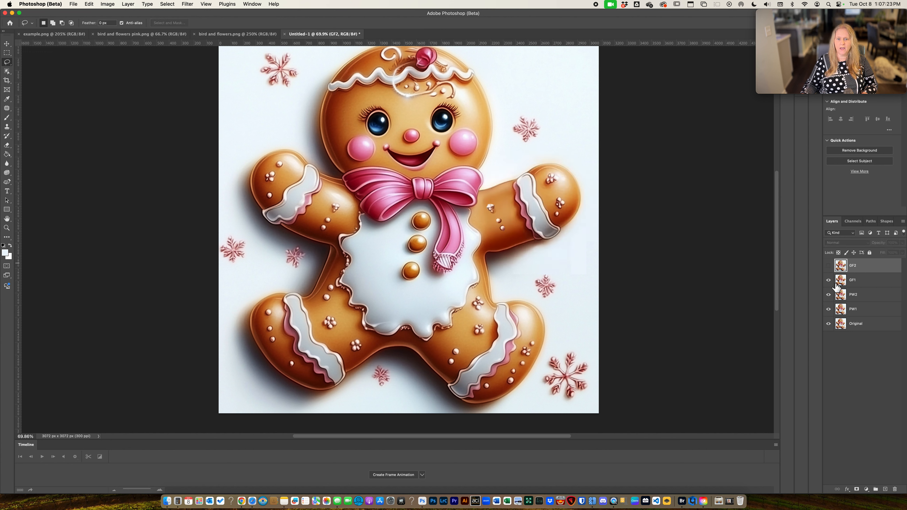
pyautogui.click(852, 283)
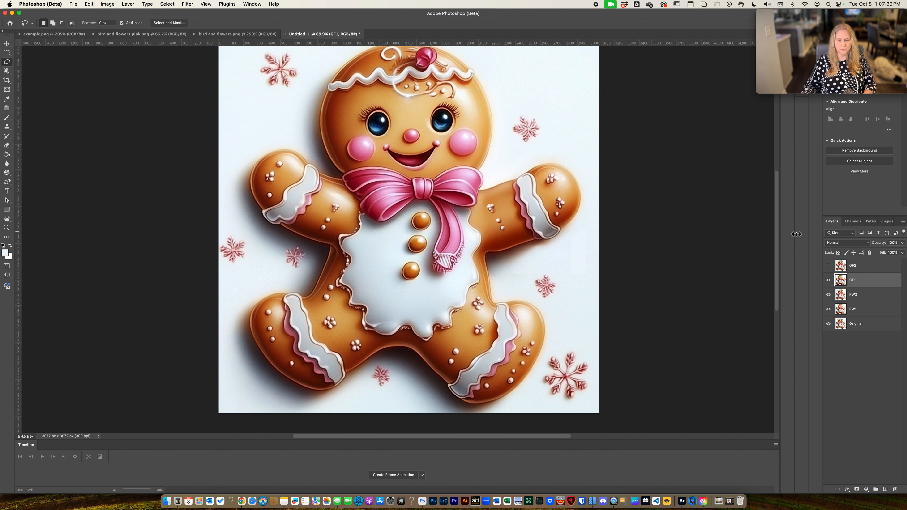
pyautogui.press('super+t')
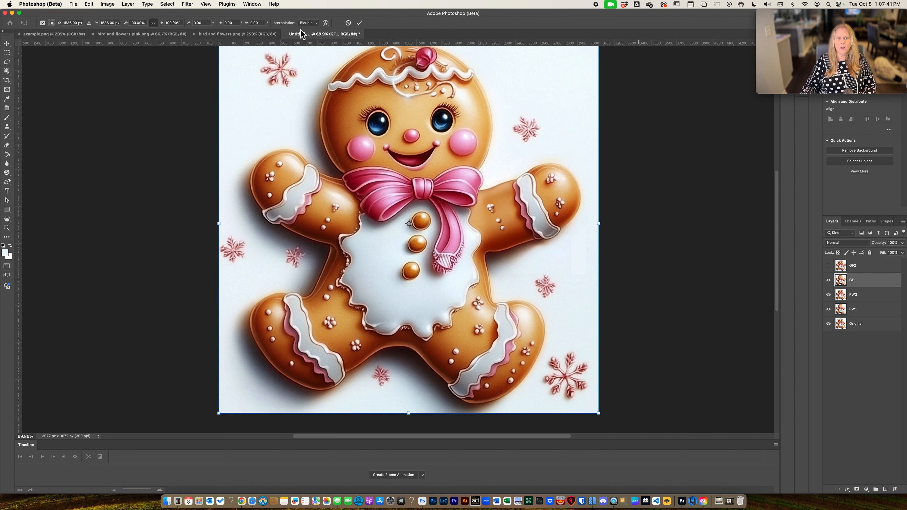
pyautogui.click(329, 24)
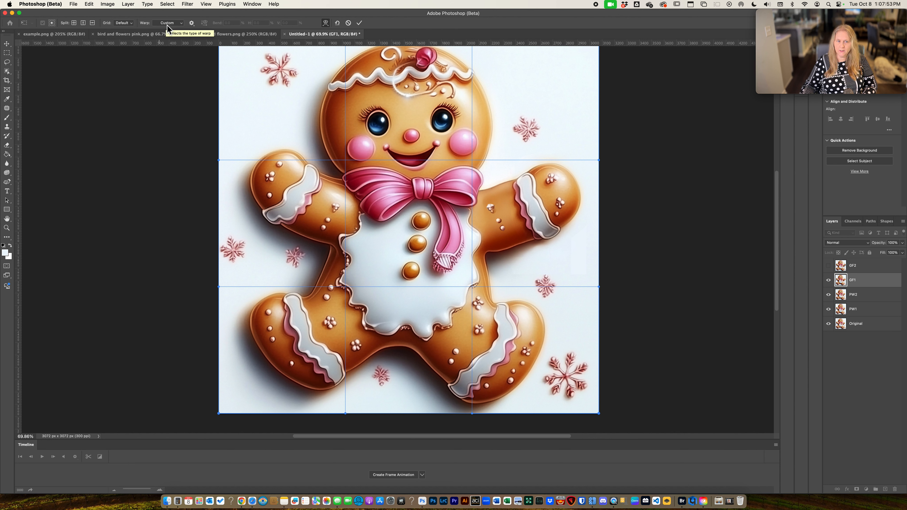
# Try reshaping the raised arm on the image's right side with a 3 x 3 warp grid
pyautogui.click(123, 23)
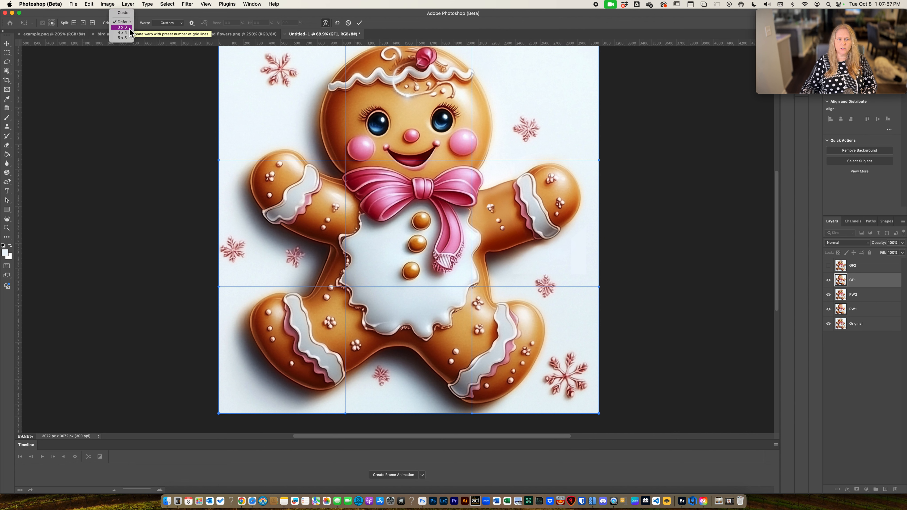
pyautogui.click(123, 27)
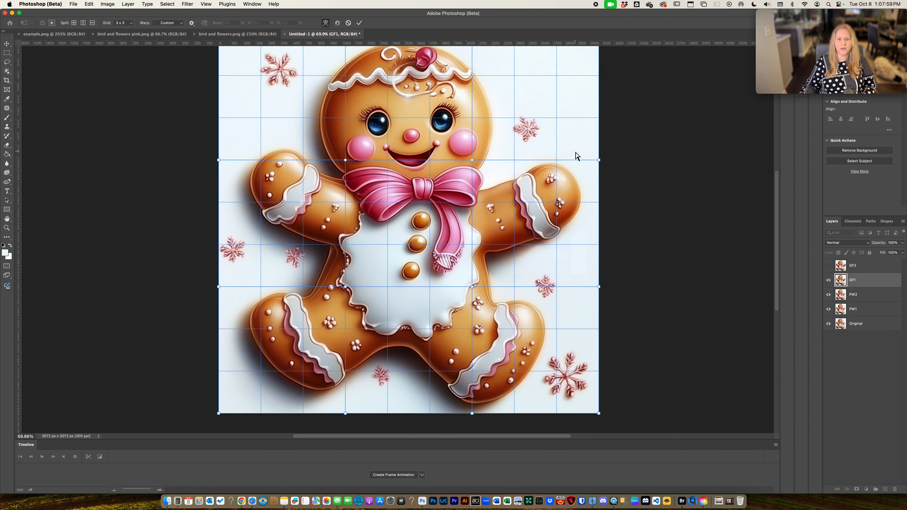
pyautogui.moveTo(565, 166); pyautogui.dragTo(508, 194)
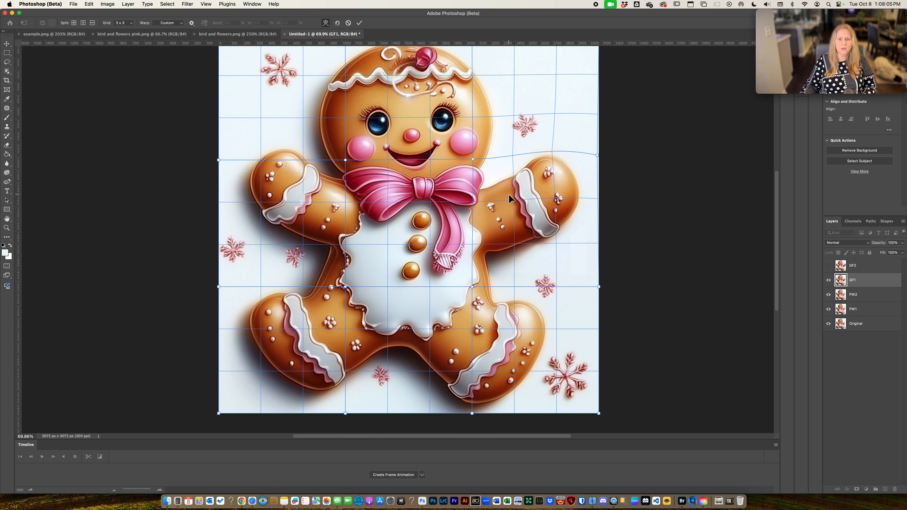
pyautogui.moveTo(522, 235); pyautogui.dragTo(525, 237)
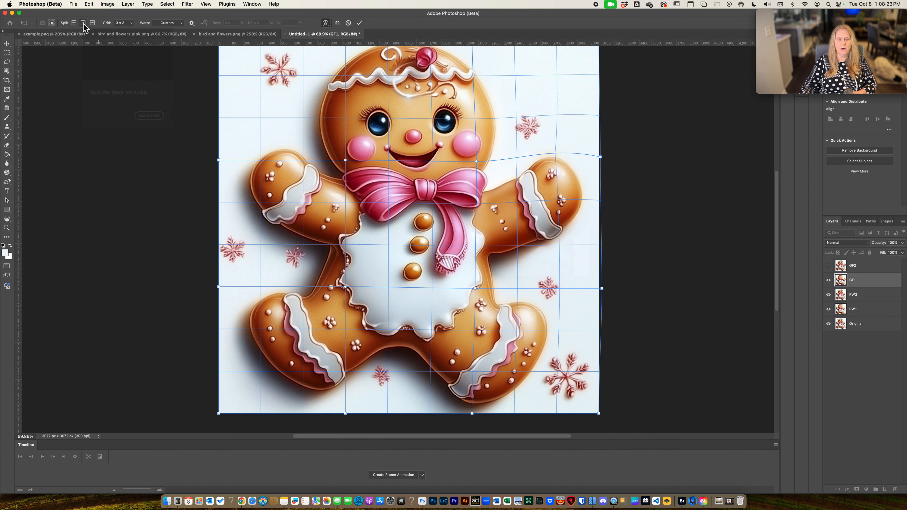
# Switch the warp grid to 4 x 4, discarding the previous warp edits, and reshape the hand and forearm on the image's right side
pyautogui.click(124, 23)
pyautogui.click(121, 27)
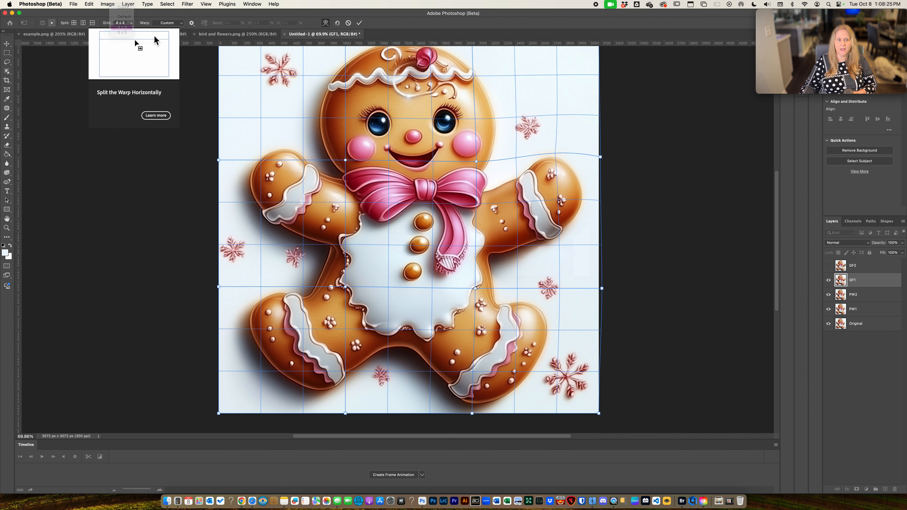
pyautogui.click(460, 175)
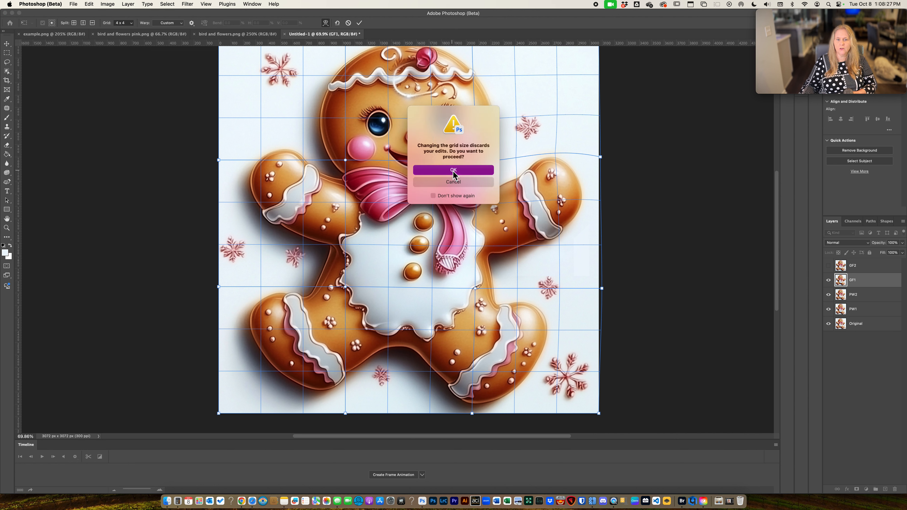
pyautogui.moveTo(544, 173)
pyautogui.mouseDown()
pyautogui.moveTo(539, 166)
pyautogui.moveTo(549, 174)
pyautogui.mouseUp()
pyautogui.moveTo(557, 240); pyautogui.dragTo(519, 253)
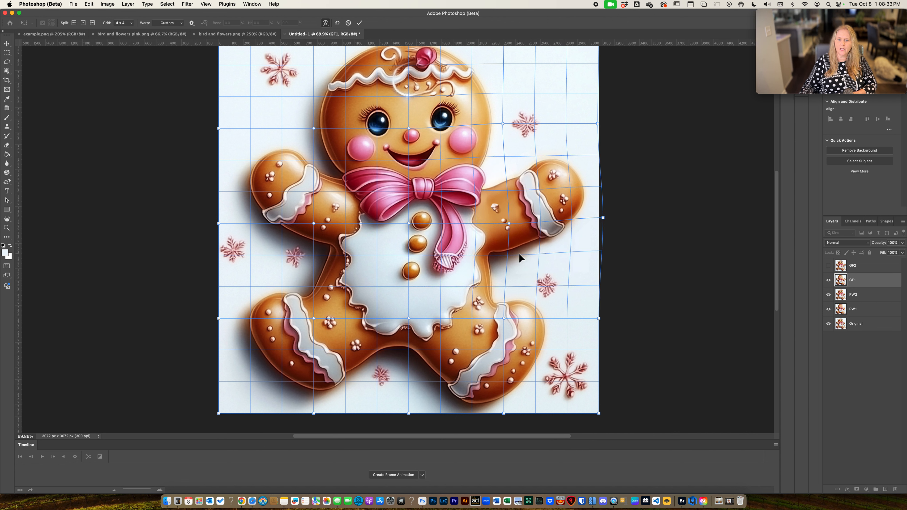
pyautogui.moveTo(509, 193); pyautogui.dragTo(508, 195)
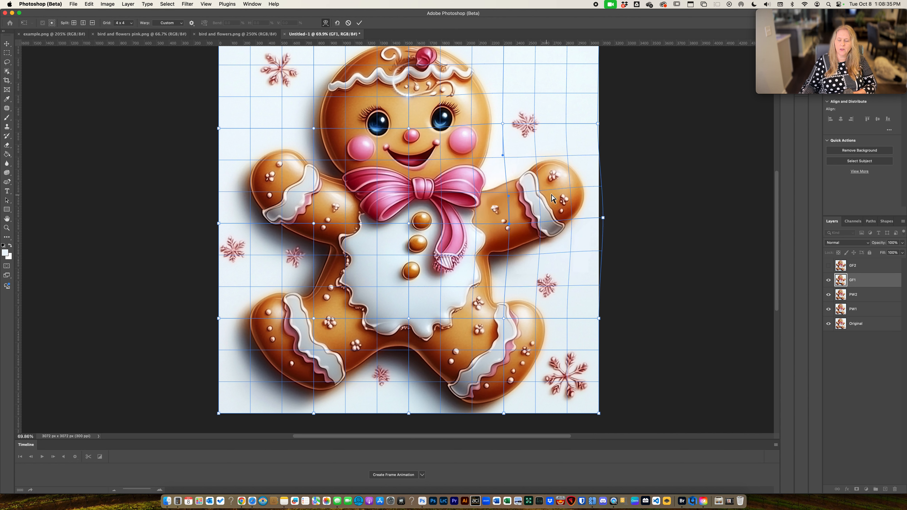
pyautogui.moveTo(573, 176); pyautogui.dragTo(531, 174)
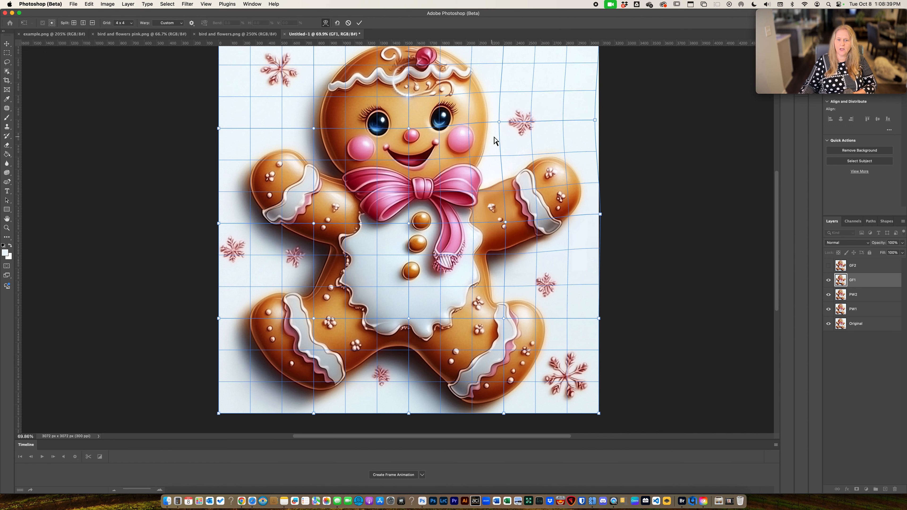